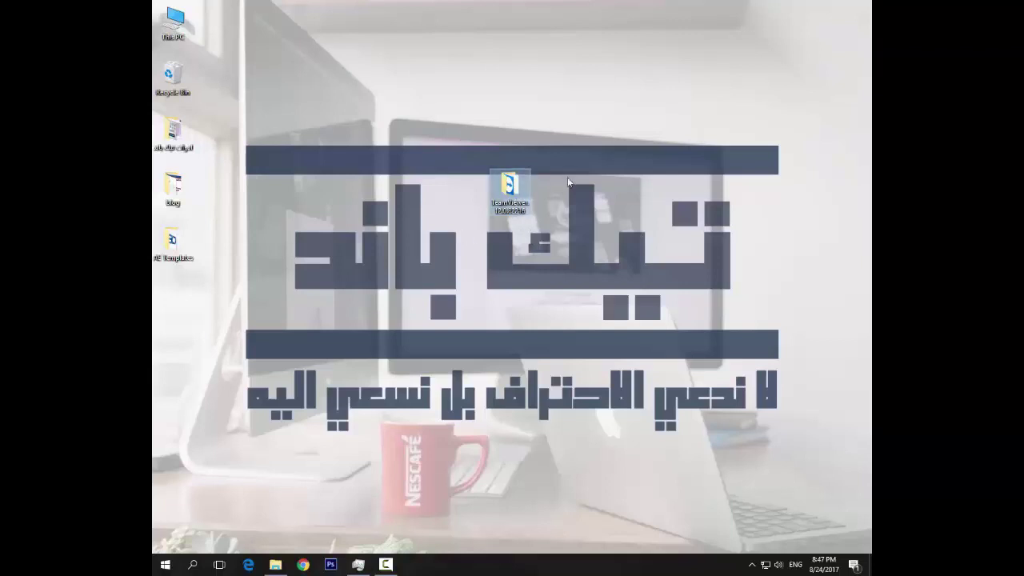
Open the TeamViewer 12.0.82216 folder on the desktop and launch the TeamViewer_Setup installer.
{"action": "left_click_drag", "start_coordinate": [556, 156], "coordinate": [504, 190]}
{"action": "double_click", "coordinate": [512, 190]}
{"action": "left_click", "coordinate": [438, 166]}
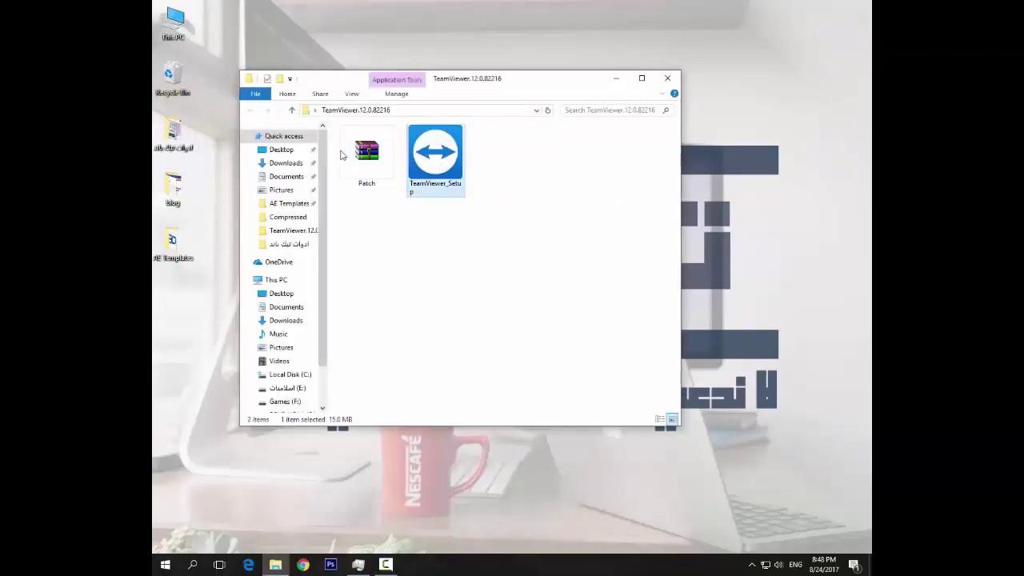
{"action": "left_click", "coordinate": [358, 184]}
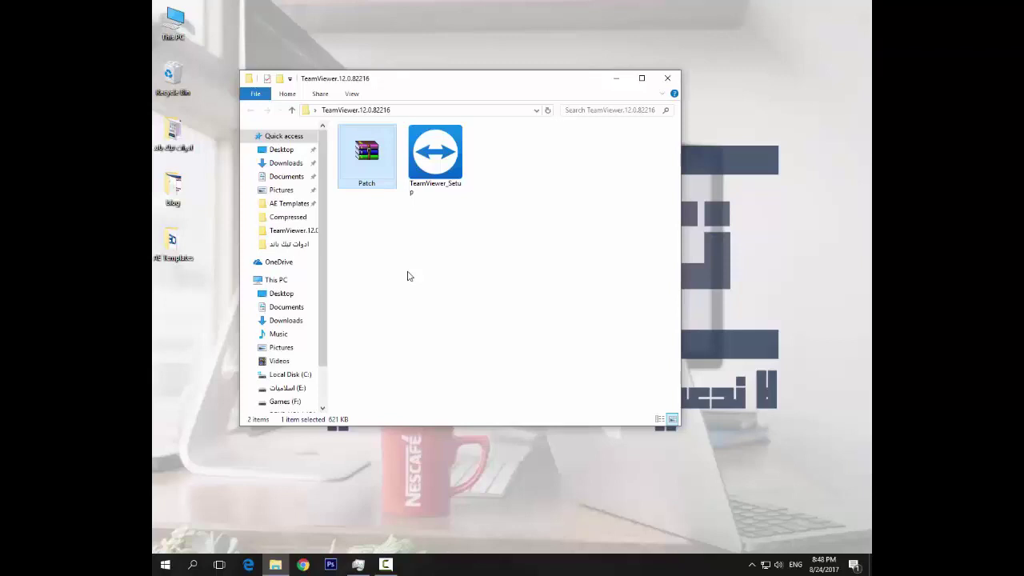
{"action": "left_click", "coordinate": [438, 165]}
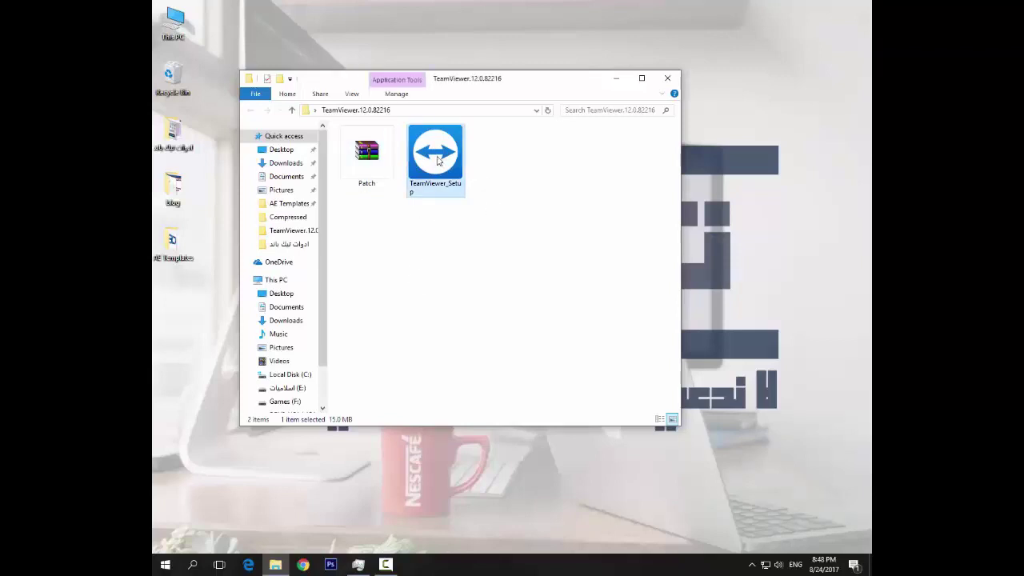
{"action": "double_click", "coordinate": [438, 161]}
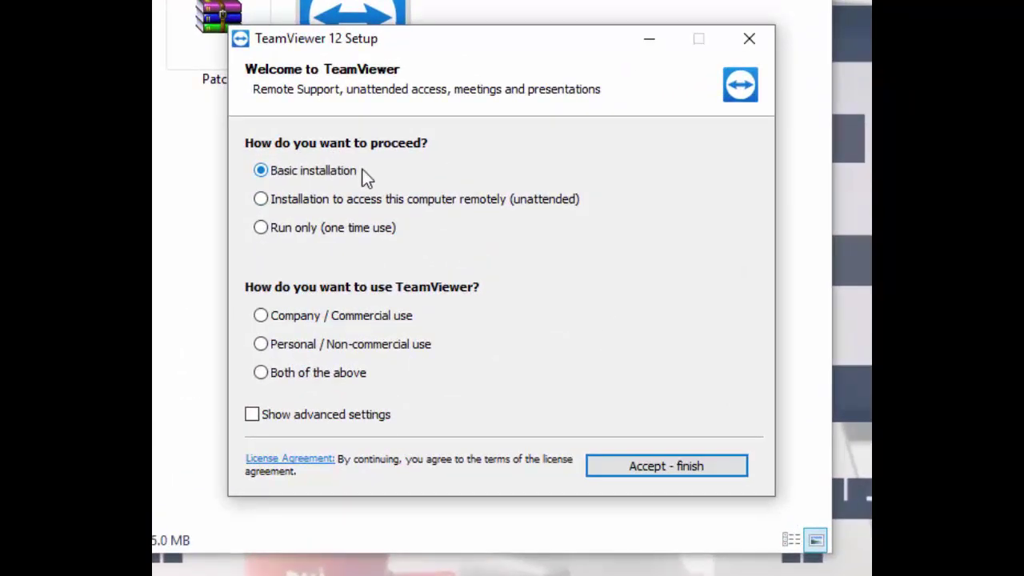
Install TeamViewer 12 as a basic installation for both company and personal use, and close the introduction screen.
{"action": "left_click", "coordinate": [346, 376]}
{"action": "left_click", "coordinate": [664, 465]}
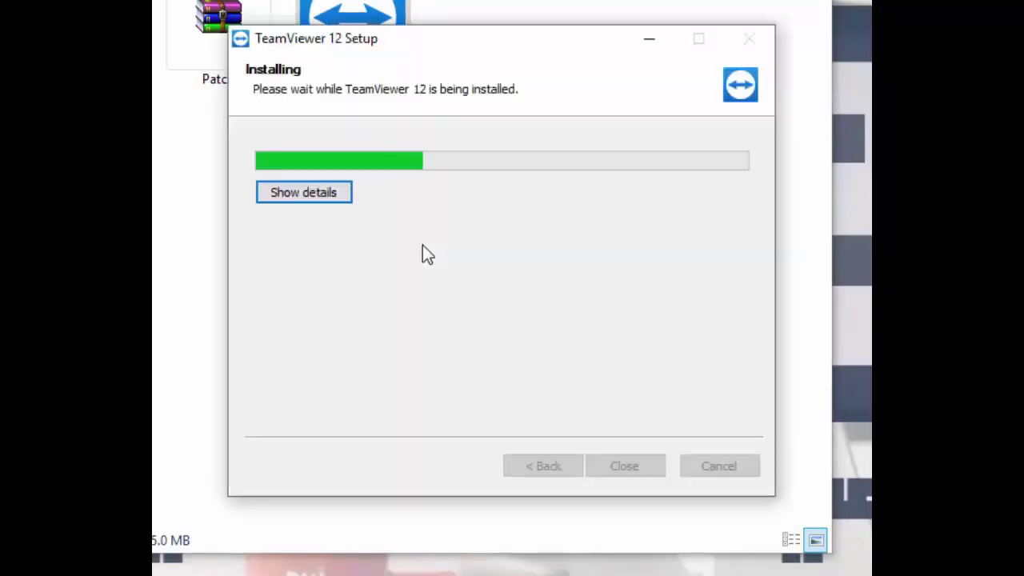
{"action": "left_click", "coordinate": [312, 202]}
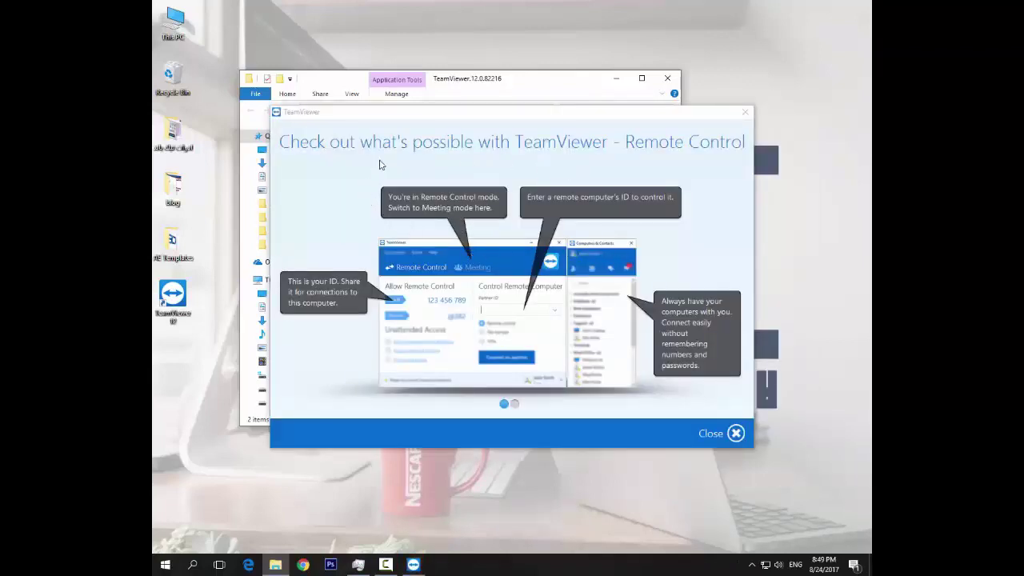
{"action": "left_click", "coordinate": [726, 443]}
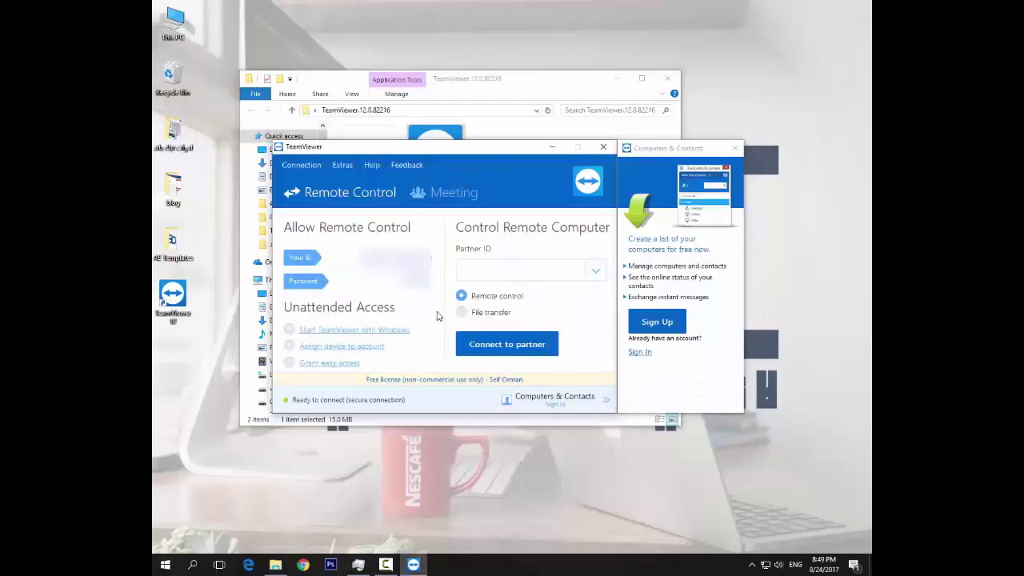
Check the version details in About TeamViewer, dismiss them and close the TeamViewer window.
{"action": "left_click", "coordinate": [373, 165]}
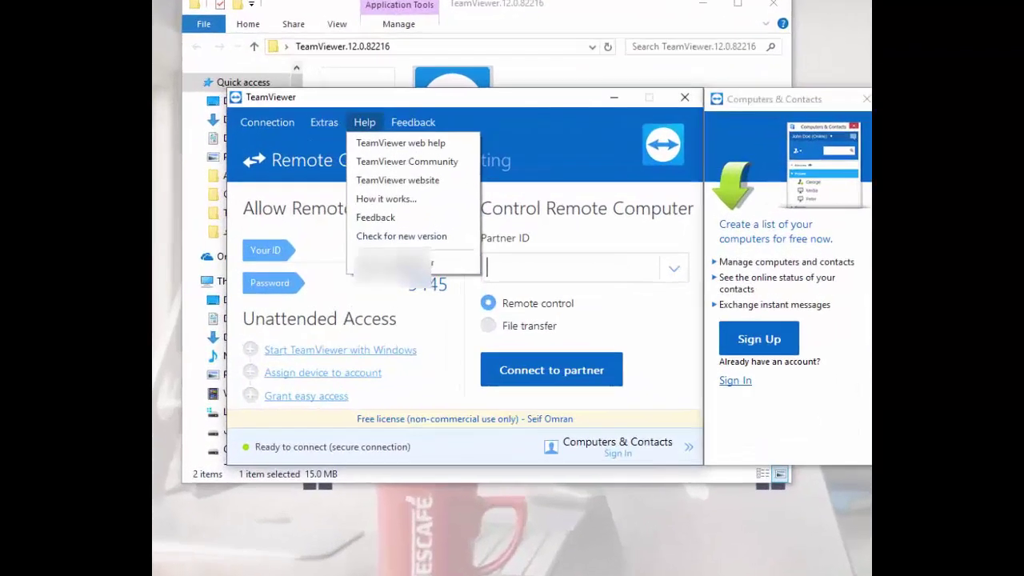
{"action": "left_click", "coordinate": [401, 267]}
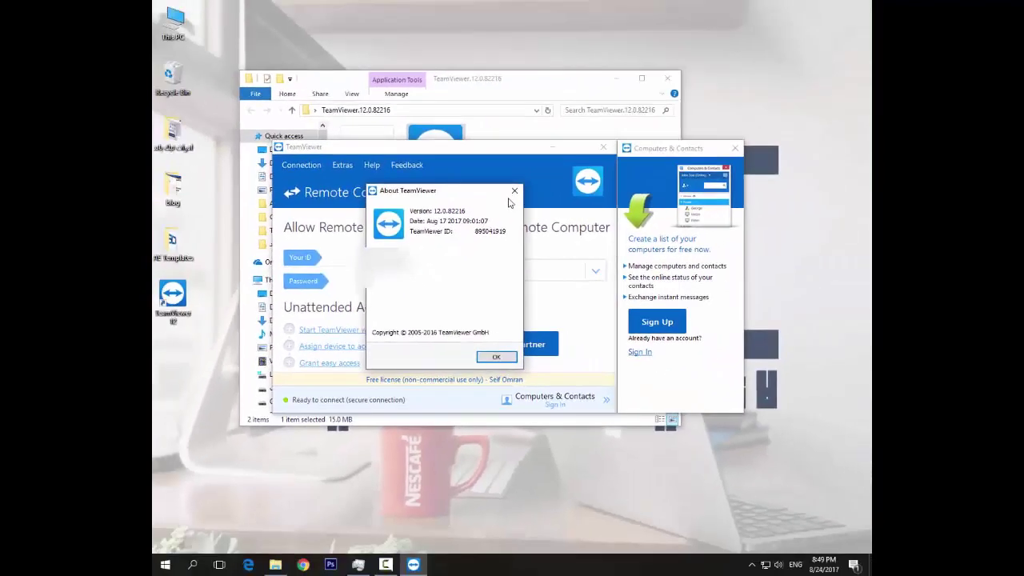
{"action": "left_click", "coordinate": [627, 112]}
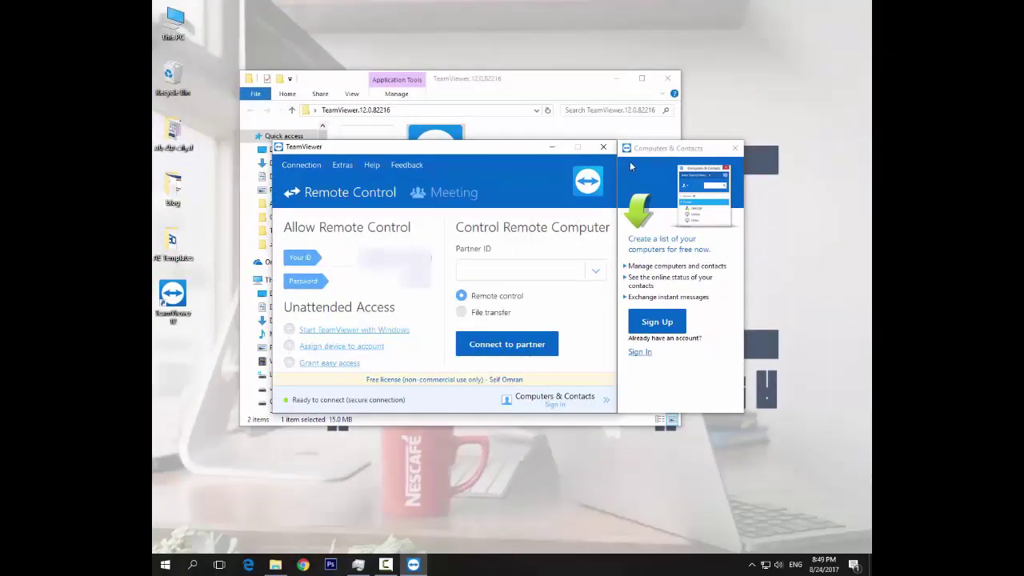
{"action": "left_click", "coordinate": [604, 149]}
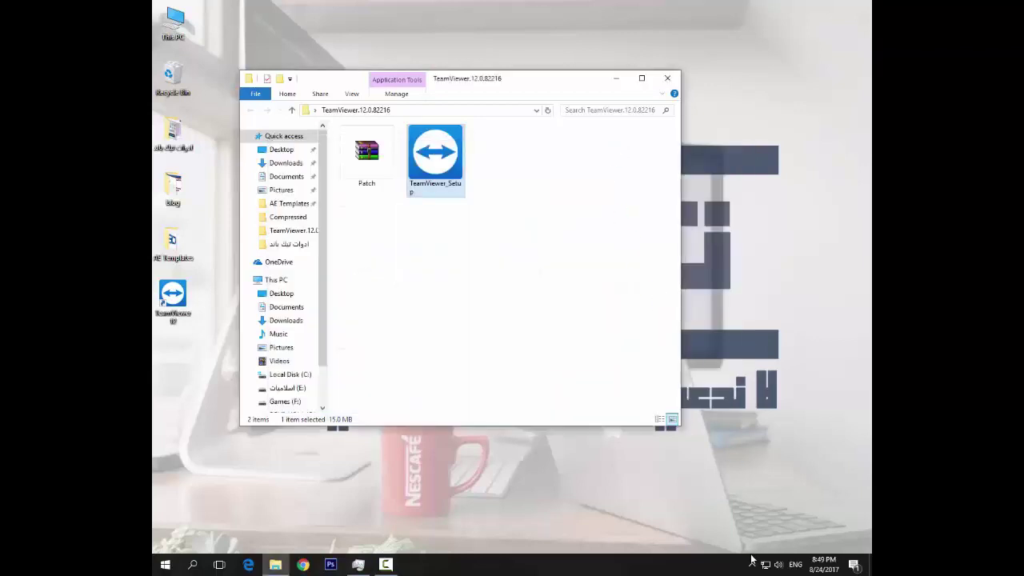
Disable the Avast antivirus shields for 10 minutes.
{"action": "left_click", "coordinate": [752, 565]}
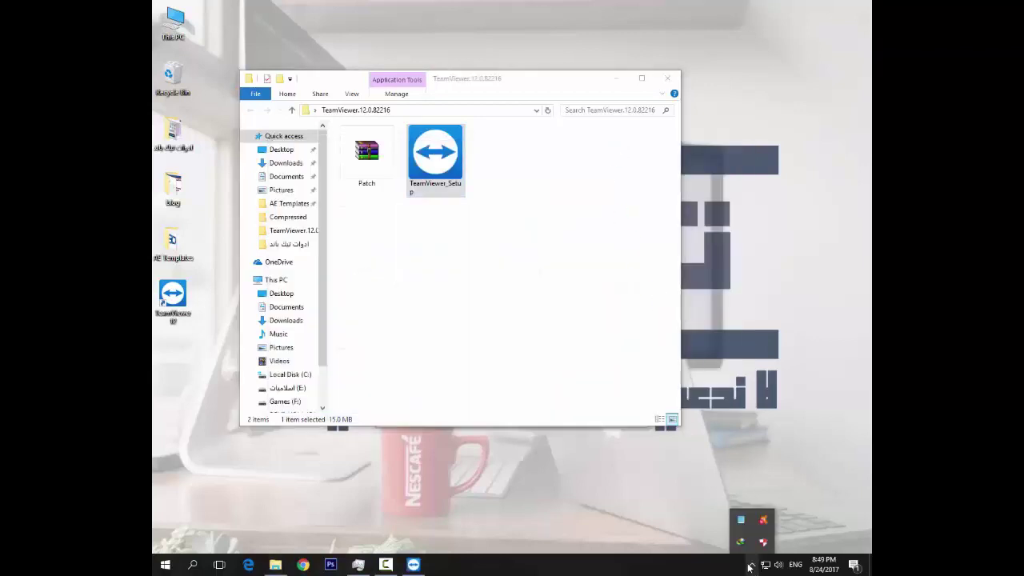
{"action": "right_click", "coordinate": [764, 524]}
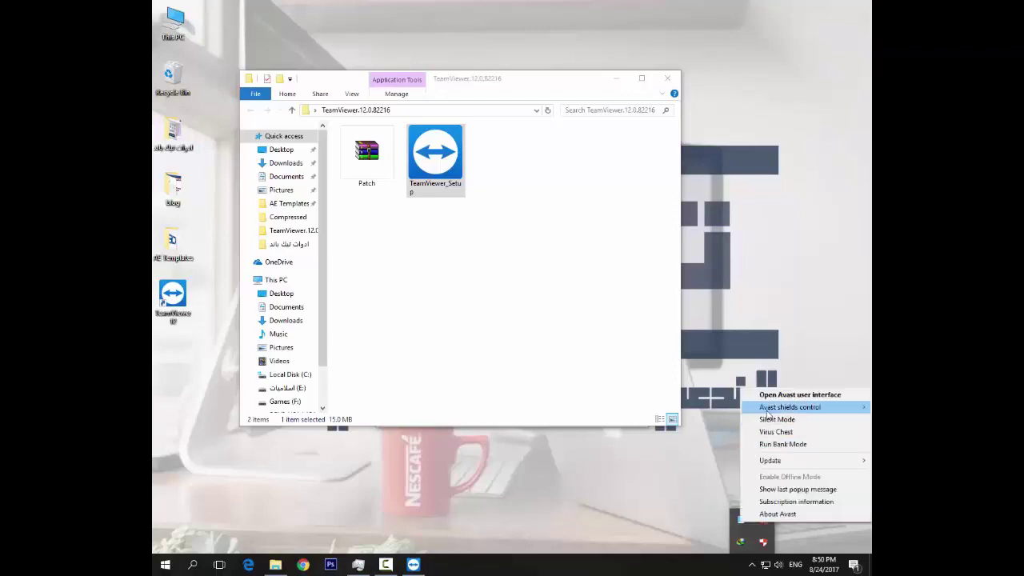
{"action": "mouse_move", "coordinate": [768, 410]}
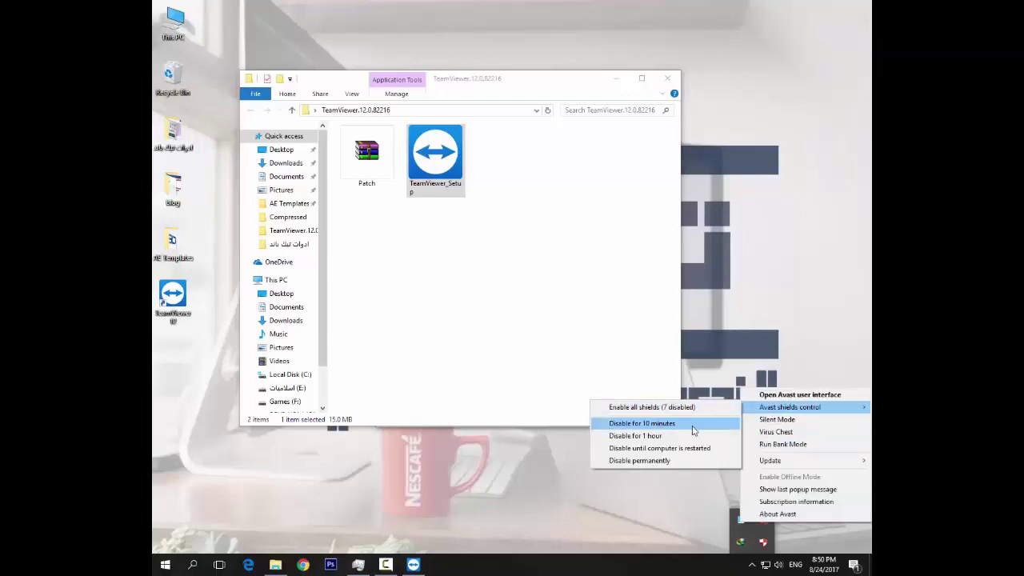
{"action": "left_click", "coordinate": [629, 423]}
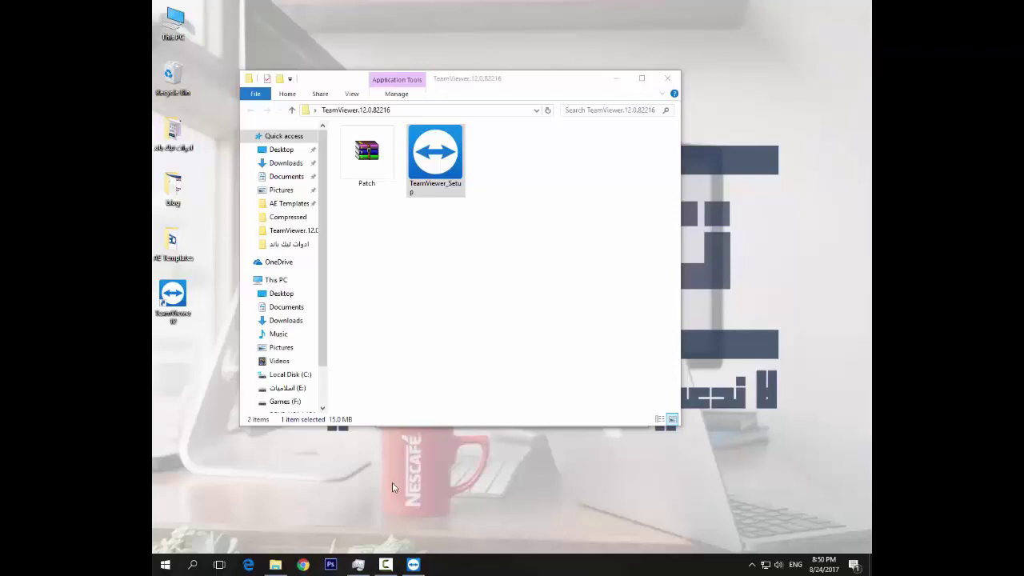
Switch to Task Manager, show its list of services and launch the Services console from there.
{"action": "right_click", "coordinate": [491, 563]}
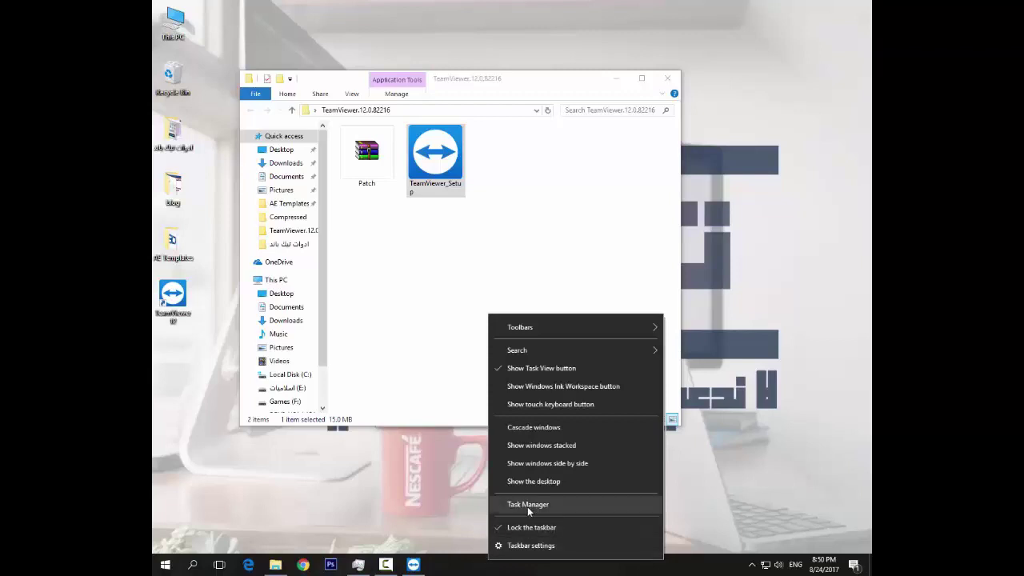
{"action": "left_click", "coordinate": [427, 360]}
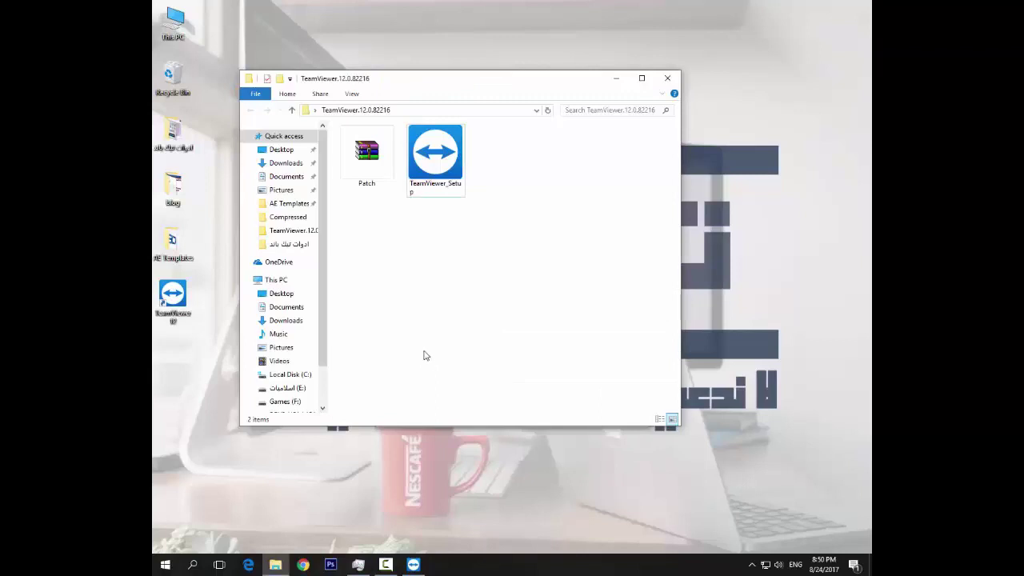
{"action": "left_click", "coordinate": [357, 564]}
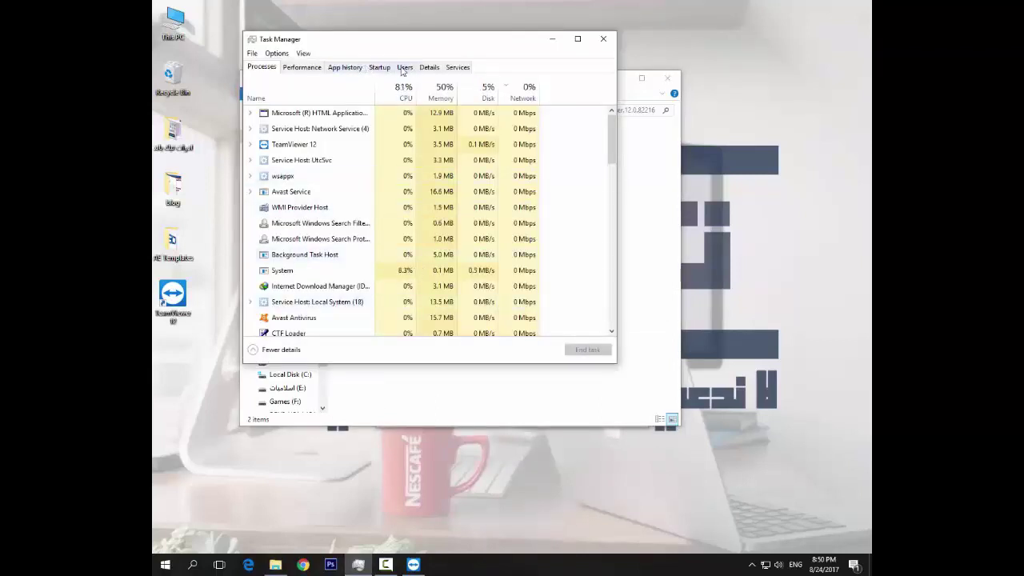
{"action": "left_click", "coordinate": [353, 67]}
{"action": "left_click", "coordinate": [458, 68]}
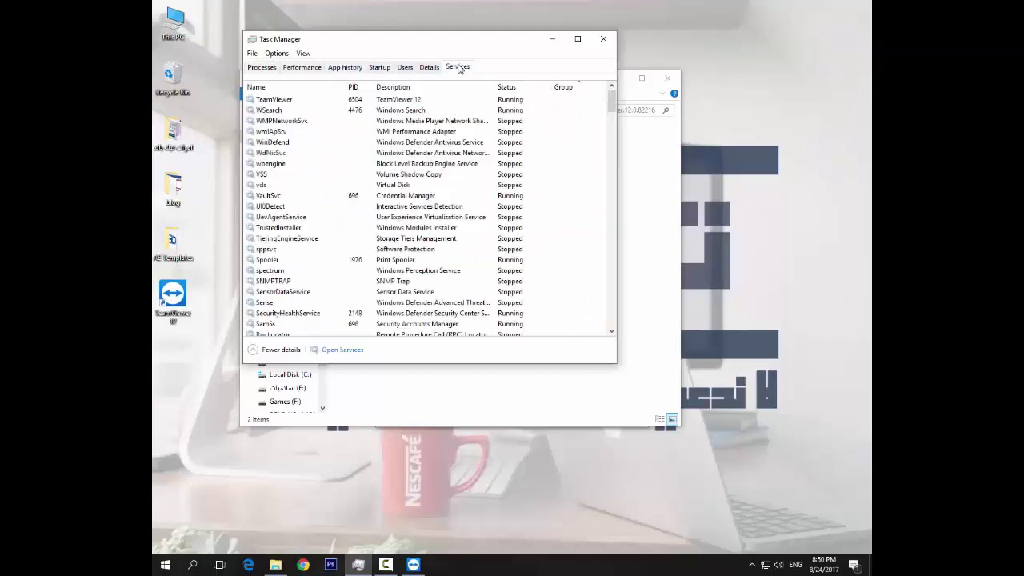
{"action": "left_click", "coordinate": [345, 354]}
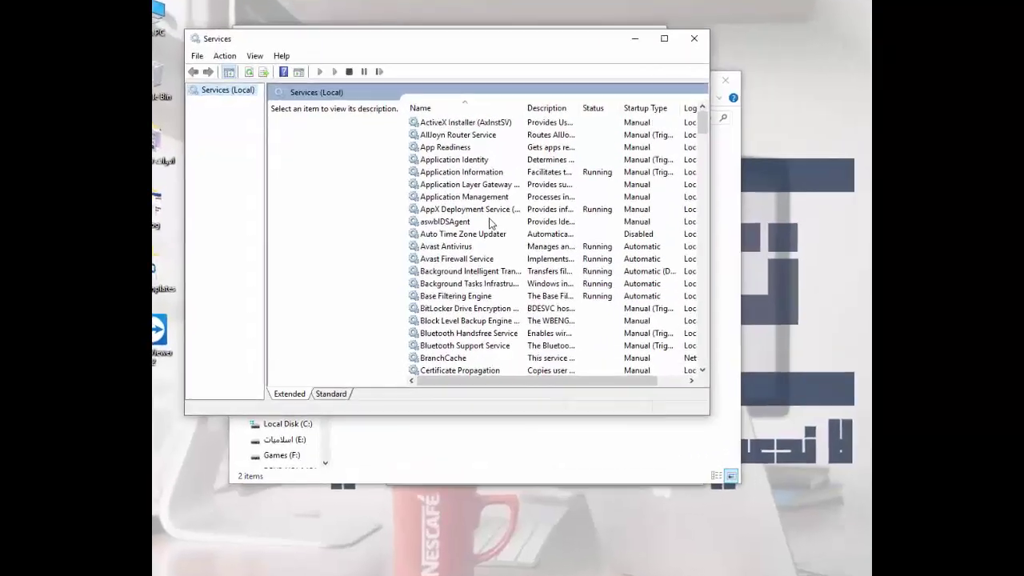
Find the TeamViewer 12 service in the list of local services and stop it.
{"action": "scroll", "coordinate": [466, 202], "scroll_direction": "down", "scroll_amount": 3}
{"action": "scroll", "coordinate": [467, 201], "scroll_direction": "down", "scroll_amount": 2}
{"action": "scroll", "coordinate": [575, 295], "scroll_direction": "down", "scroll_amount": 3}
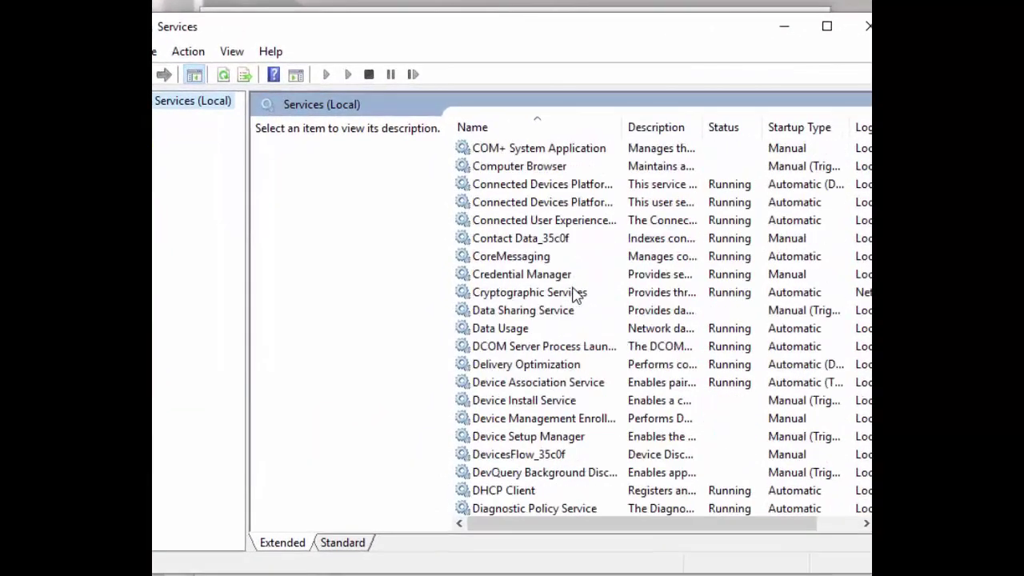
{"action": "scroll", "coordinate": [575, 295], "scroll_direction": "down", "scroll_amount": 17}
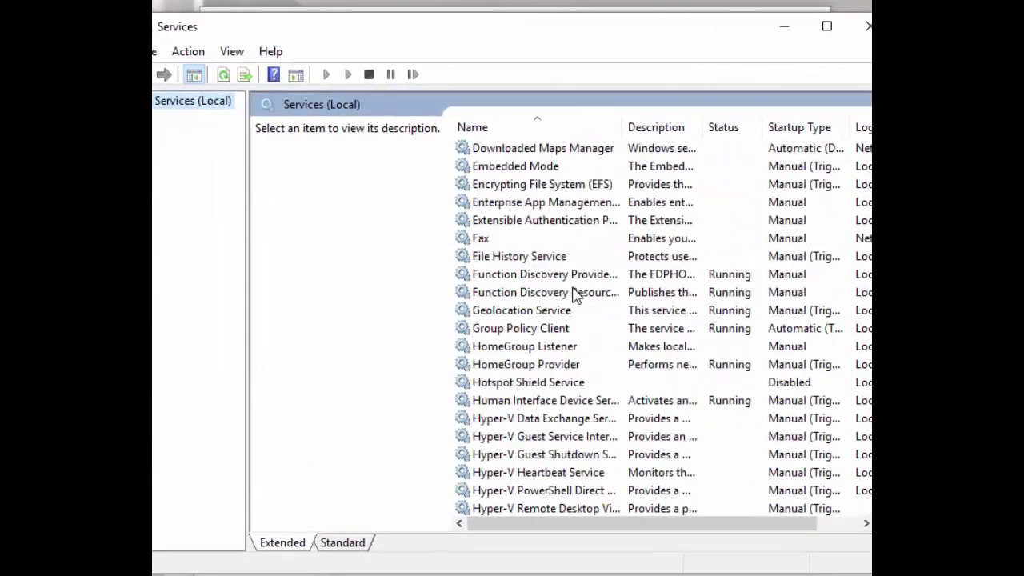
{"action": "scroll", "coordinate": [575, 294], "scroll_direction": "down", "scroll_amount": 12}
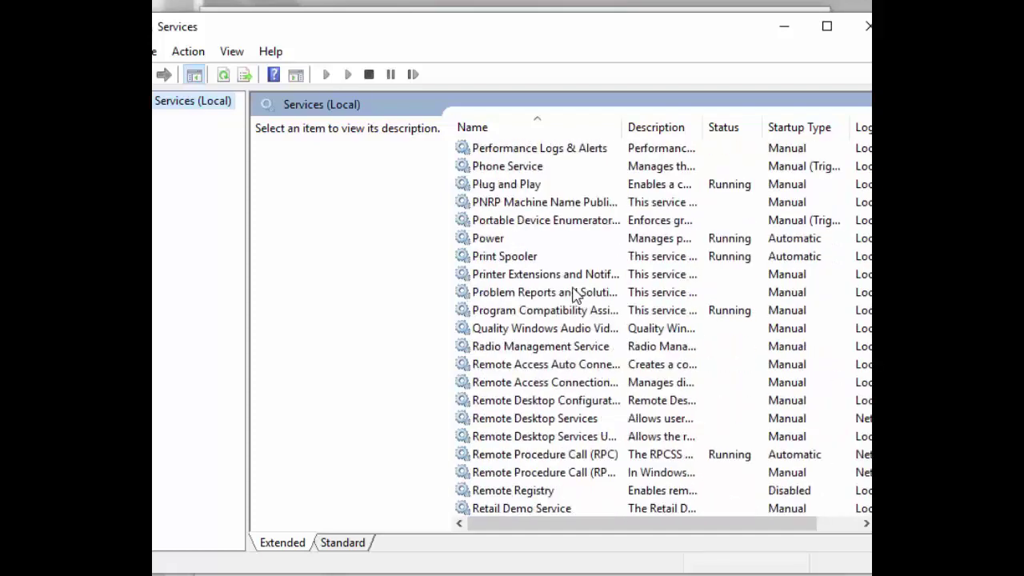
{"action": "scroll", "coordinate": [574, 294], "scroll_direction": "down", "scroll_amount": 5}
{"action": "scroll", "coordinate": [576, 294], "scroll_direction": "down", "scroll_amount": 1}
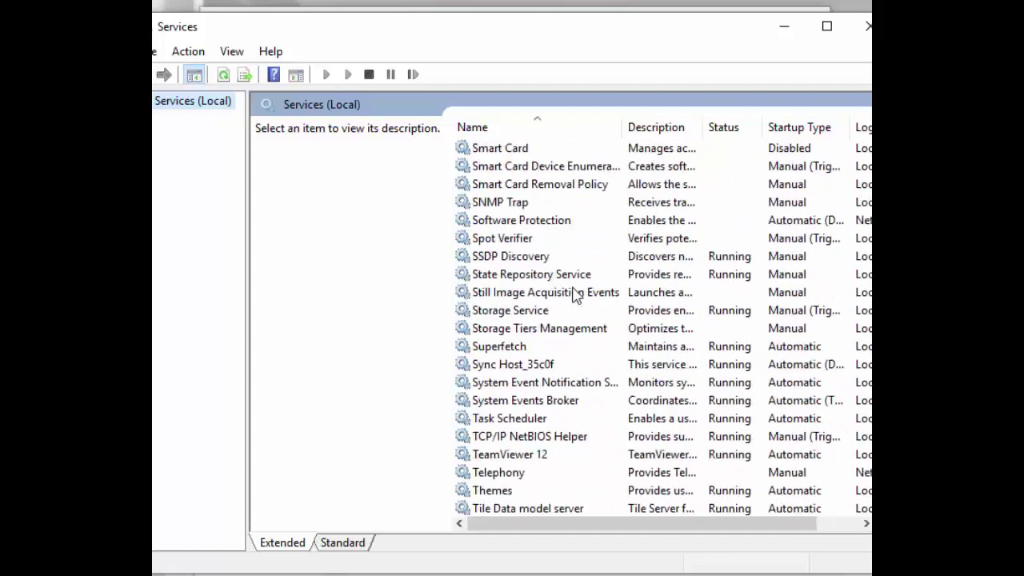
{"action": "left_click", "coordinate": [512, 456]}
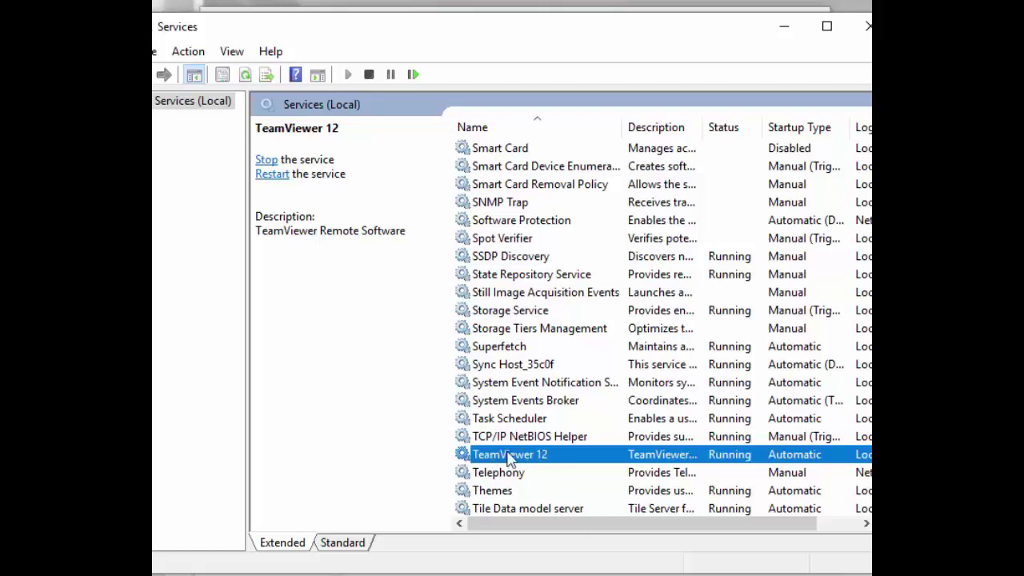
{"action": "scroll", "coordinate": [521, 460], "scroll_direction": "down", "scroll_amount": 1}
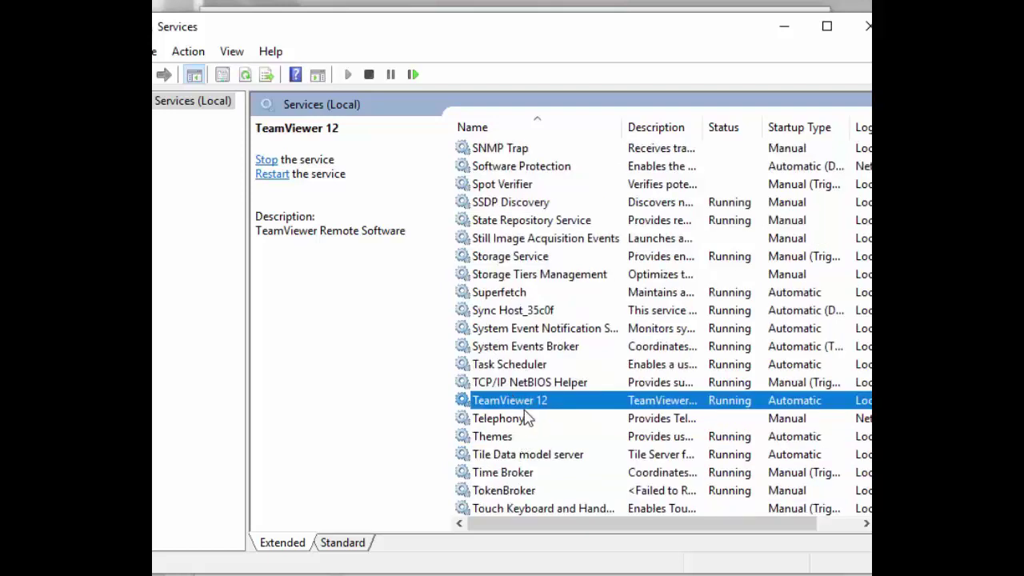
{"action": "right_click", "coordinate": [522, 406]}
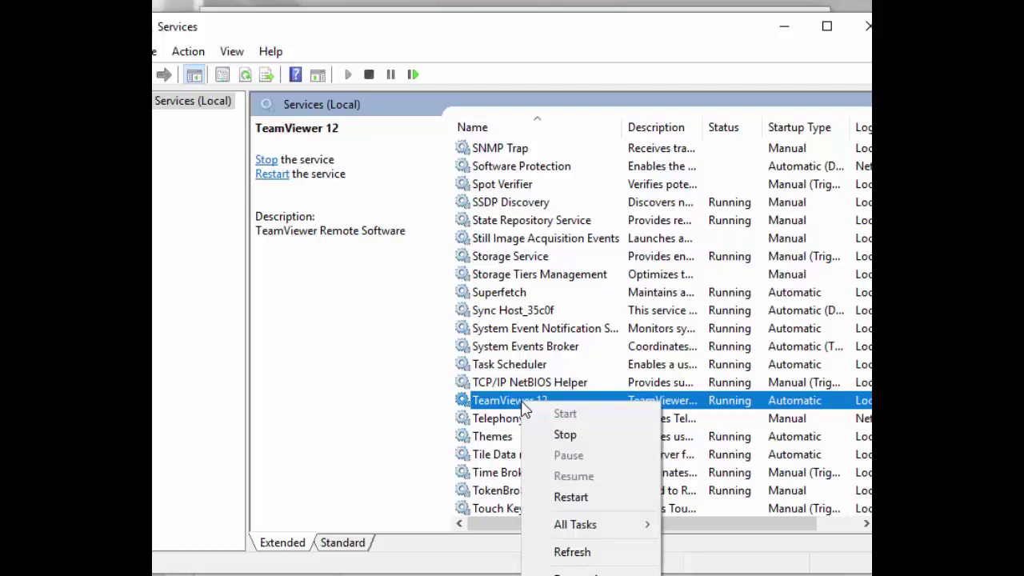
{"action": "left_click", "coordinate": [578, 434]}
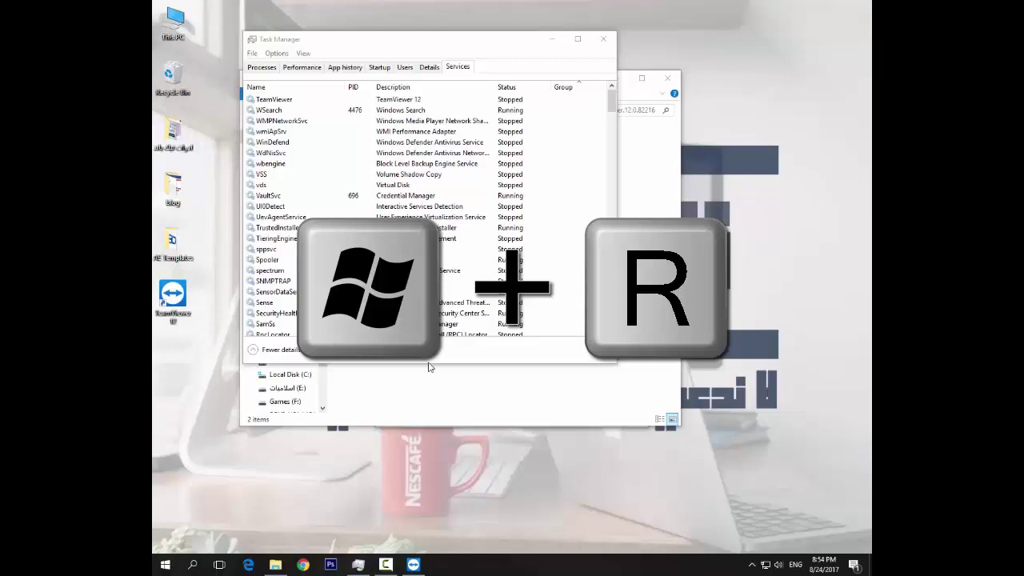
Open the Services console through the Windows Run dialog.
{"action": "key", "text": "super+r"}
{"action": "key", "text": "super"}
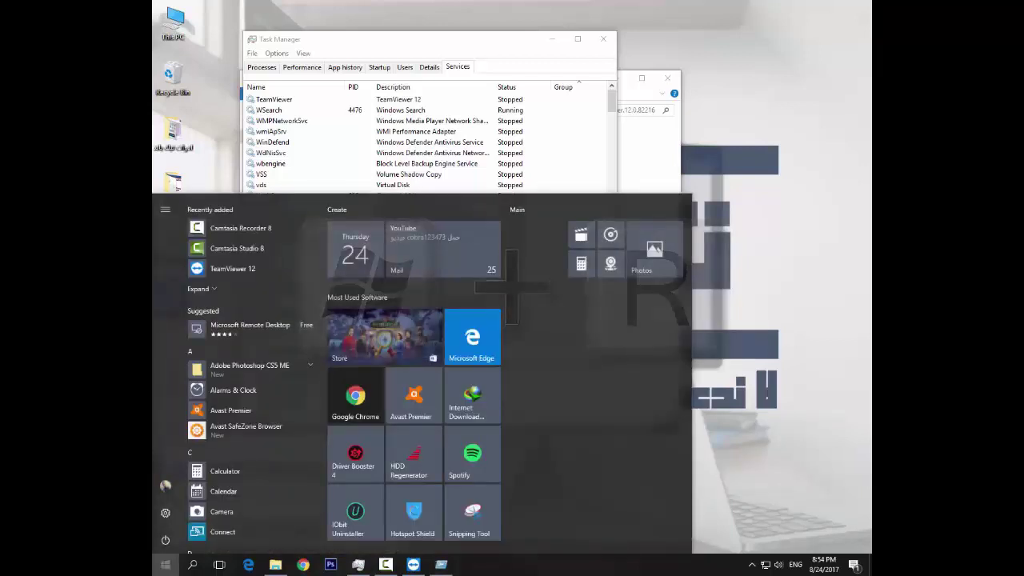
{"action": "key", "text": "super"}
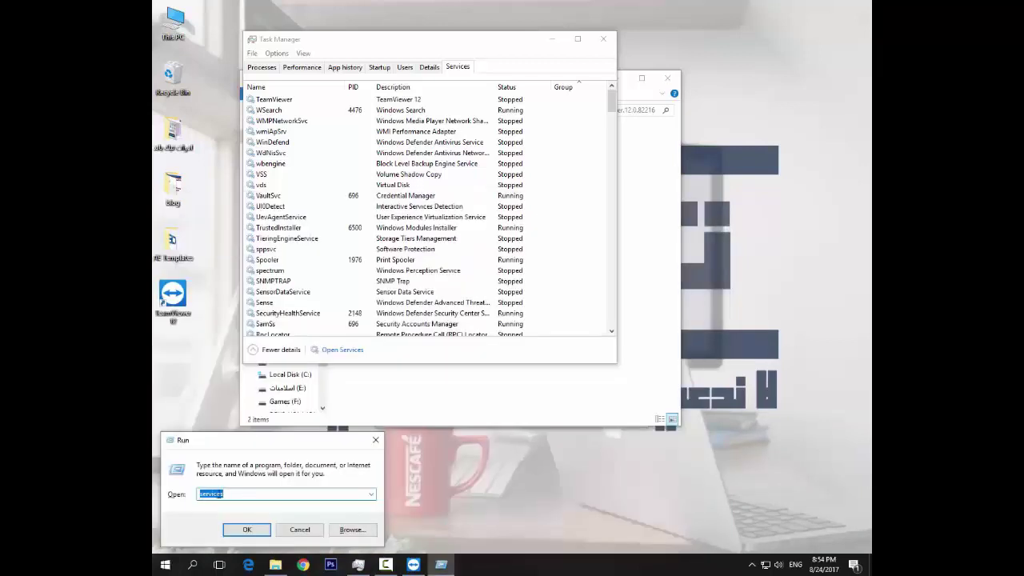
{"action": "left_click", "coordinate": [246, 497]}
{"action": "key", "text": "Return"}
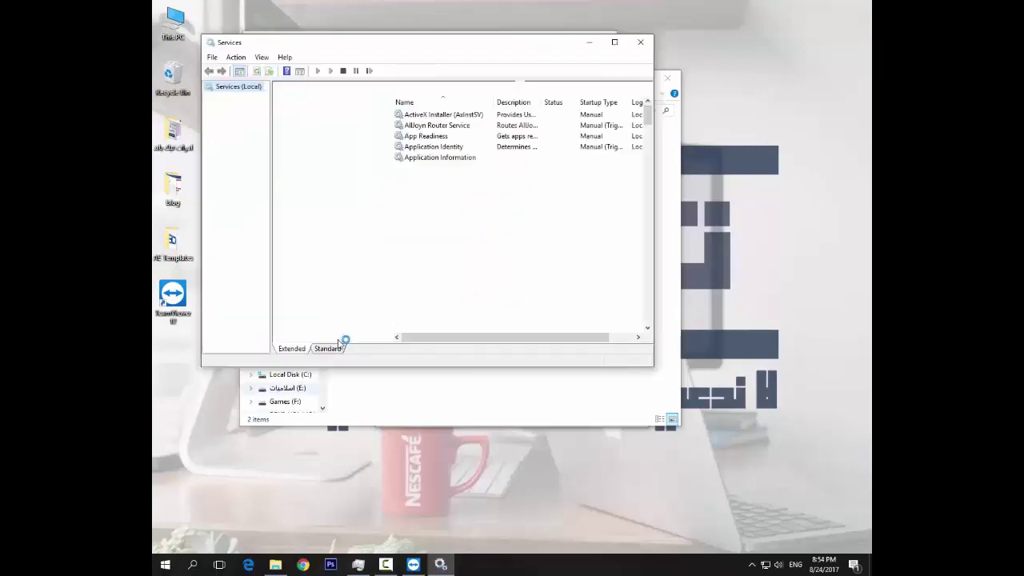
Locate and select the TeamViewer 12 service to check its status.
{"action": "scroll", "coordinate": [460, 228], "scroll_direction": "down", "scroll_amount": 8}
{"action": "scroll", "coordinate": [460, 229], "scroll_direction": "down", "scroll_amount": 19}
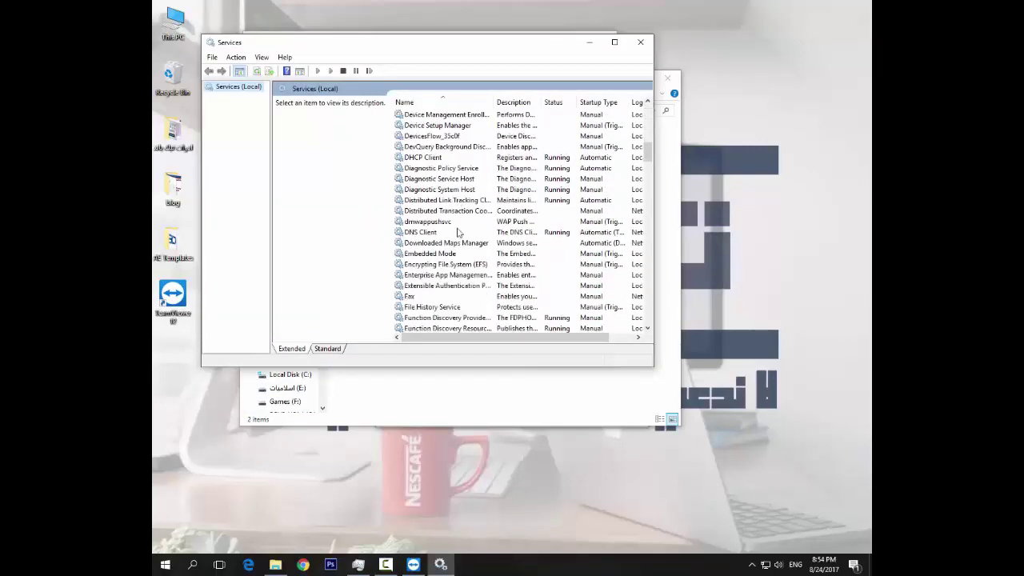
{"action": "scroll", "coordinate": [458, 231], "scroll_direction": "down", "scroll_amount": 16}
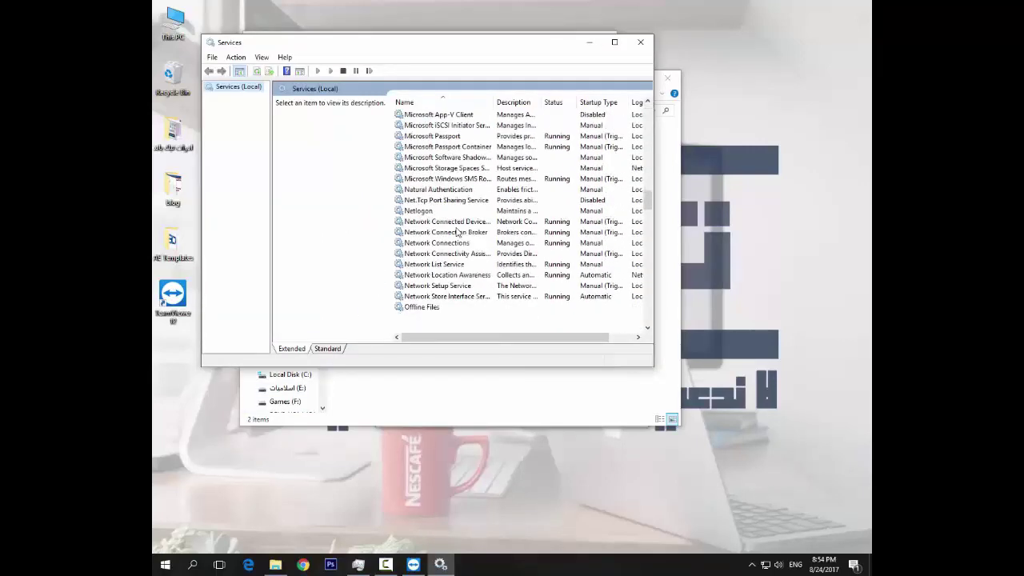
{"action": "scroll", "coordinate": [458, 231], "scroll_direction": "down", "scroll_amount": 8}
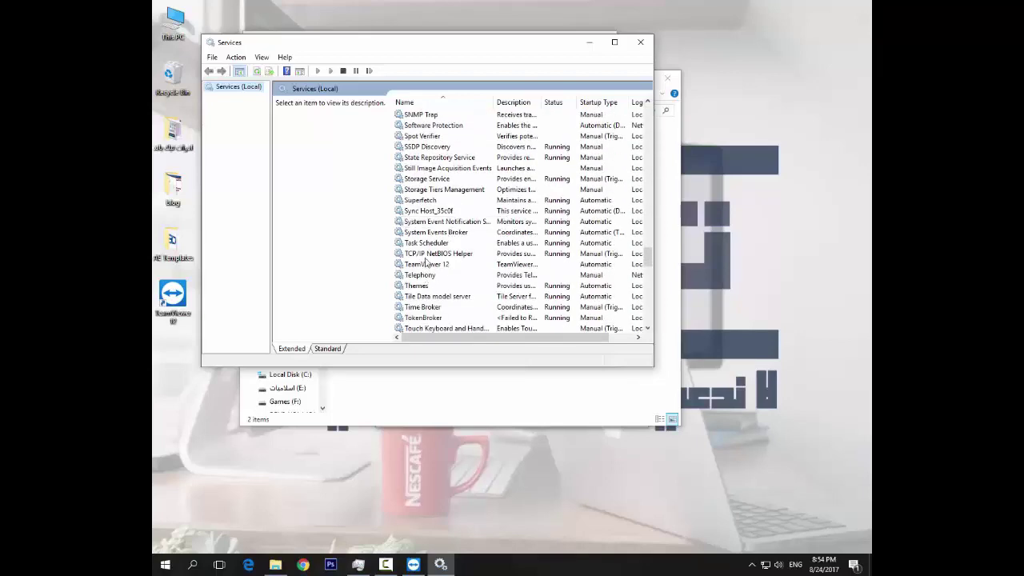
{"action": "left_click", "coordinate": [434, 264]}
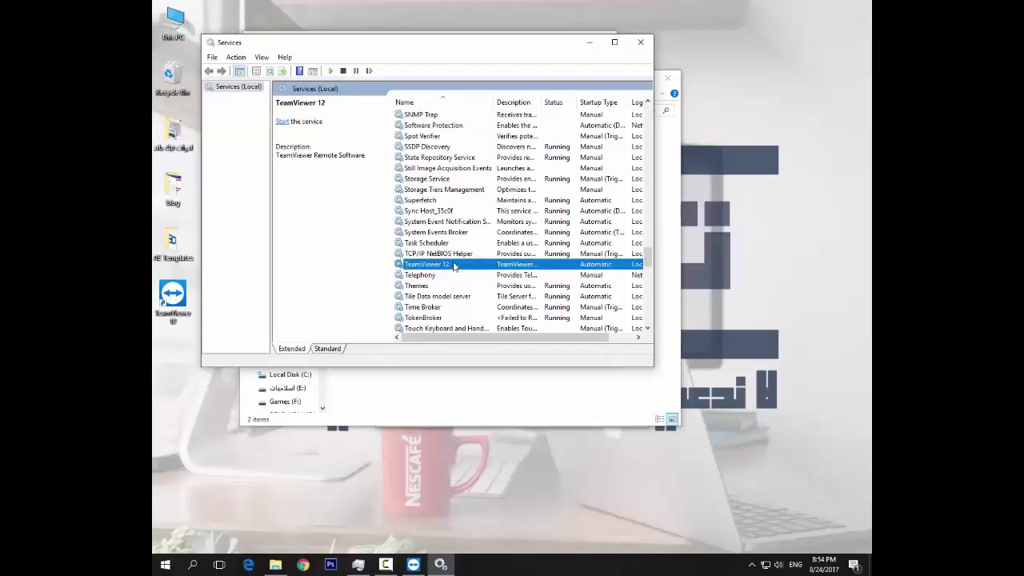
Minimize the Services and Task Manager windows and extract the Patch archive into the TeamViewer.12.0.82216 folder.
{"action": "left_click", "coordinate": [590, 43]}
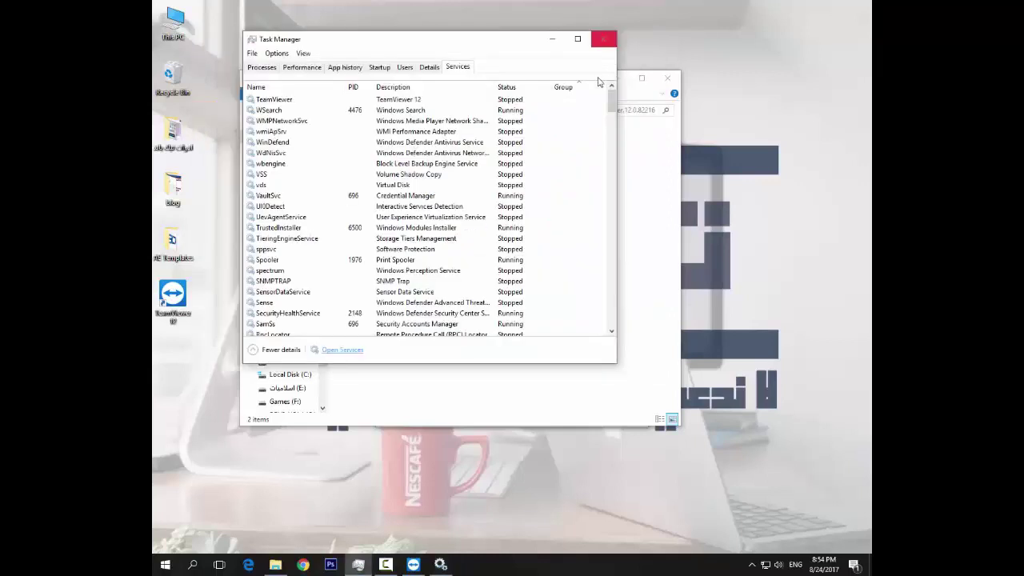
{"action": "left_click", "coordinate": [553, 37]}
{"action": "right_click", "coordinate": [361, 149]}
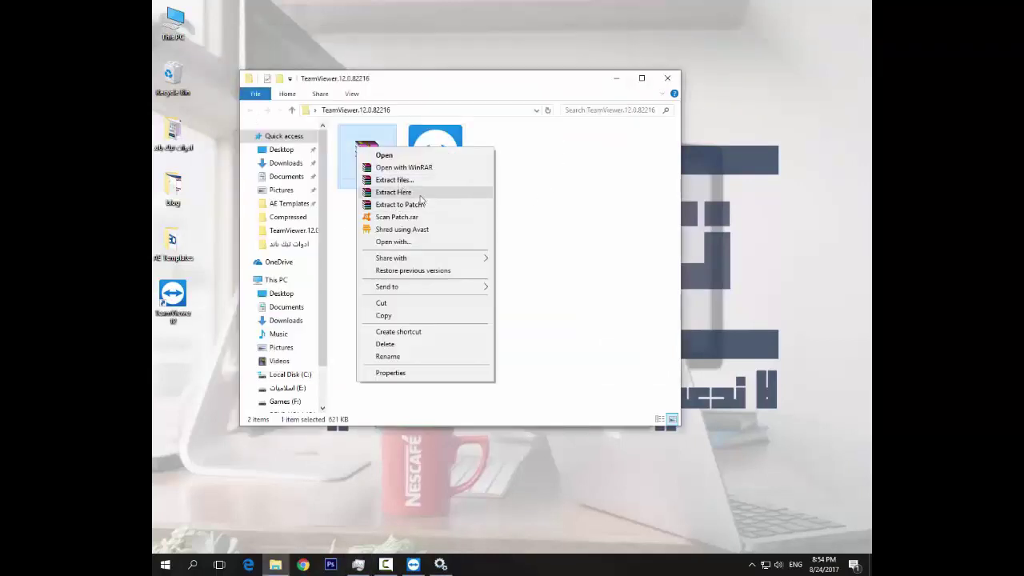
{"action": "left_click", "coordinate": [435, 192]}
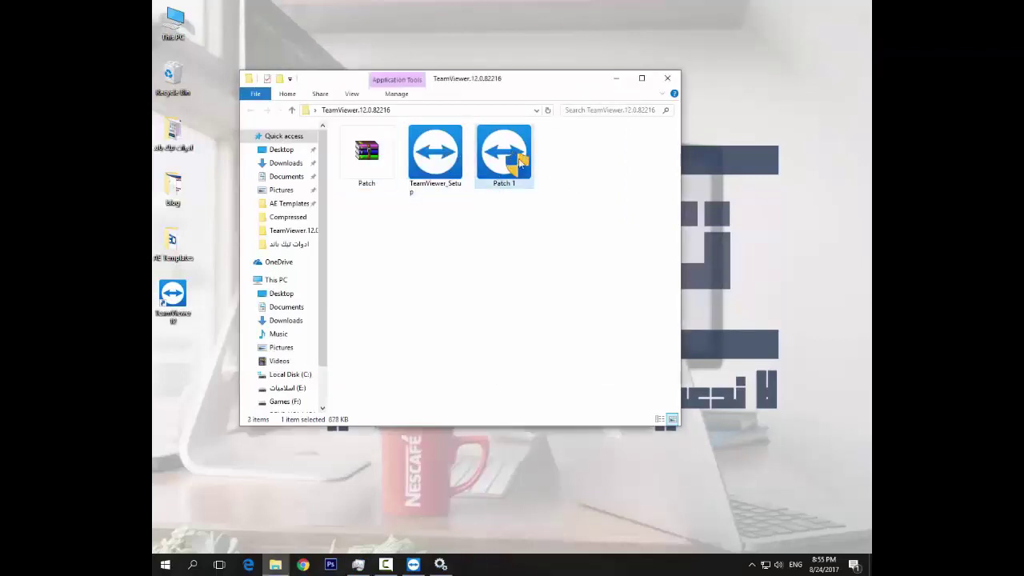
{"action": "left_click", "coordinate": [355, 312]}
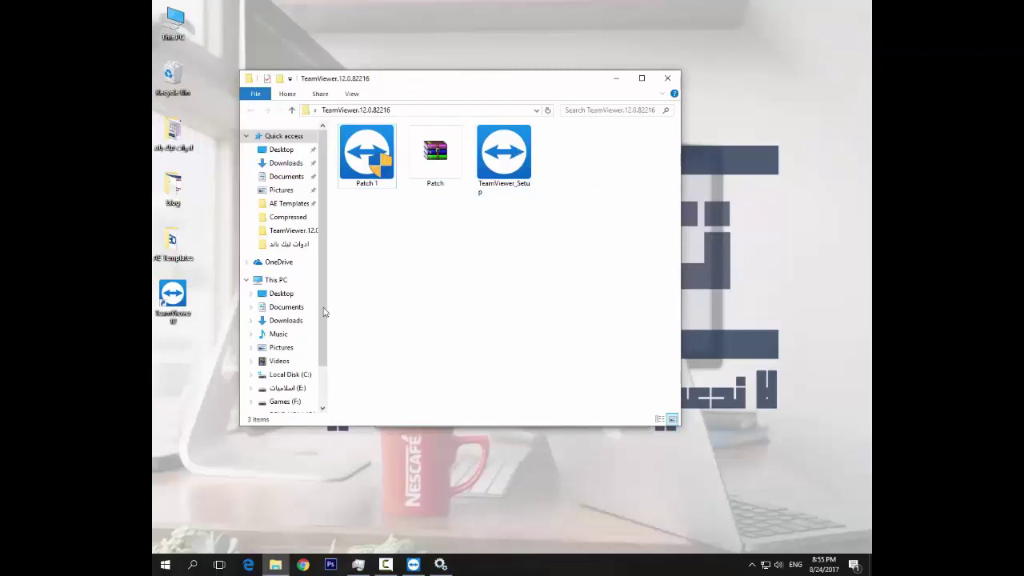
Open the TeamViewer installation folder from the TeamViewer 12 desktop shortcut's file location.
{"action": "left_click", "coordinate": [181, 299]}
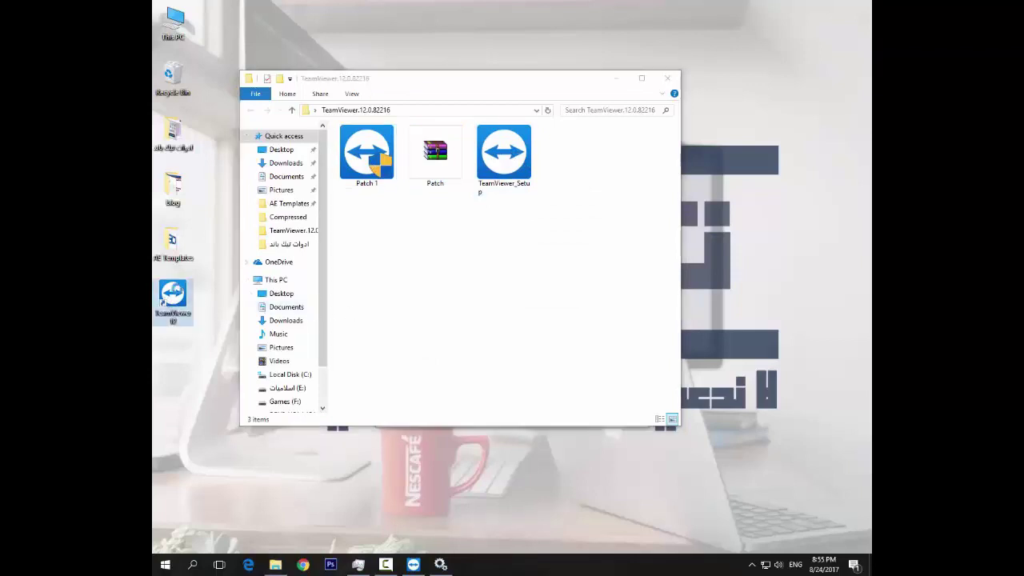
{"action": "right_click", "coordinate": [174, 287]}
{"action": "left_click", "coordinate": [212, 269]}
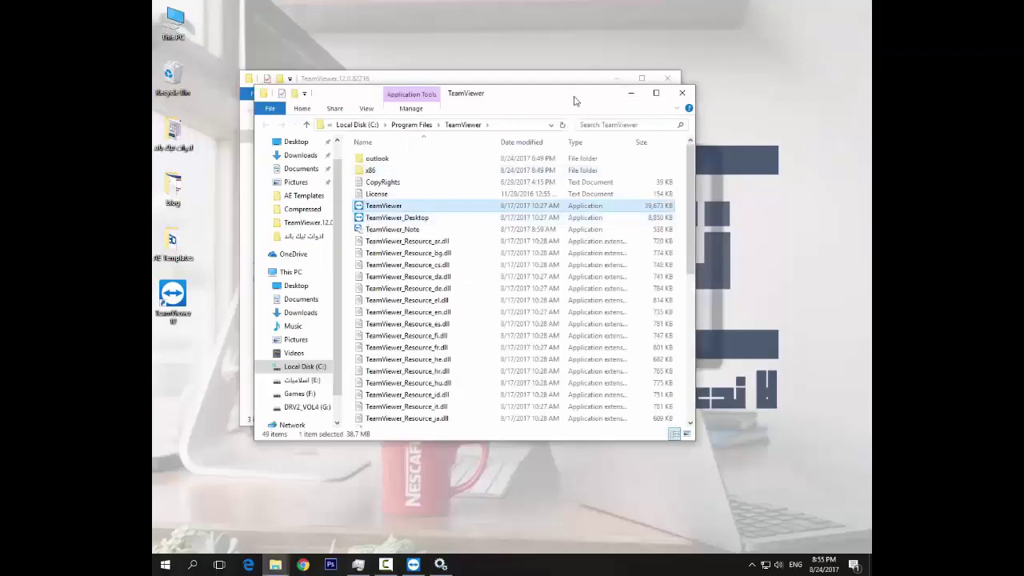
Copy Patch 1 from the TeamViewer.12.0.82216 folder into the TeamViewer program folder, granting administrator permission.
{"action": "left_click", "coordinate": [367, 156]}
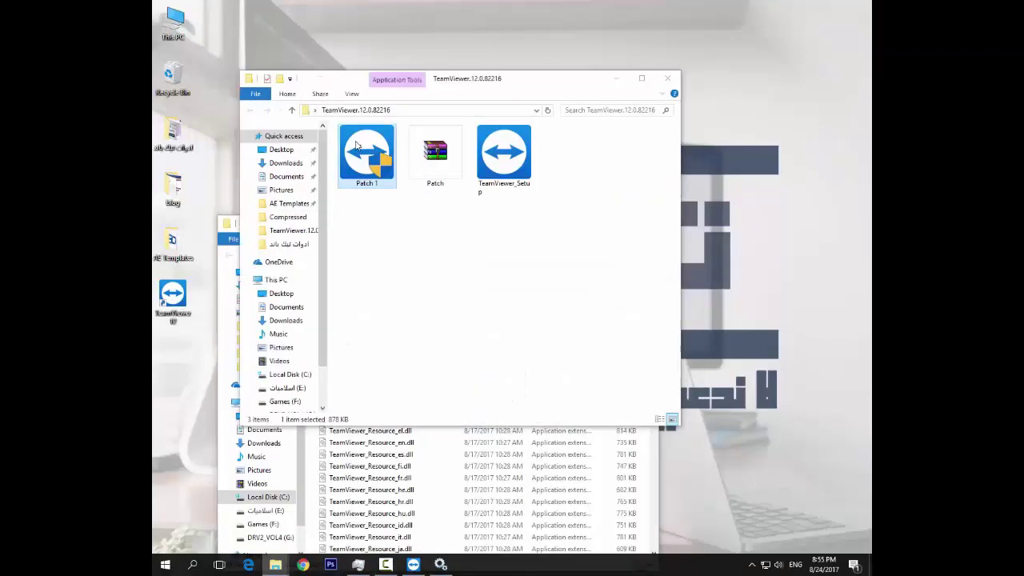
{"action": "right_click", "coordinate": [357, 143]}
{"action": "left_click", "coordinate": [395, 391]}
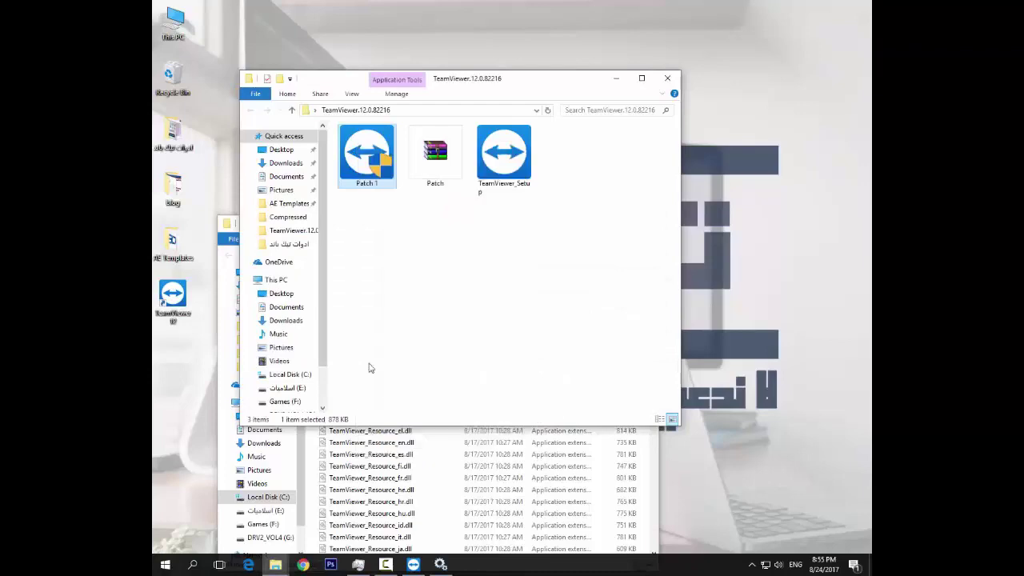
{"action": "left_click", "coordinate": [227, 223]}
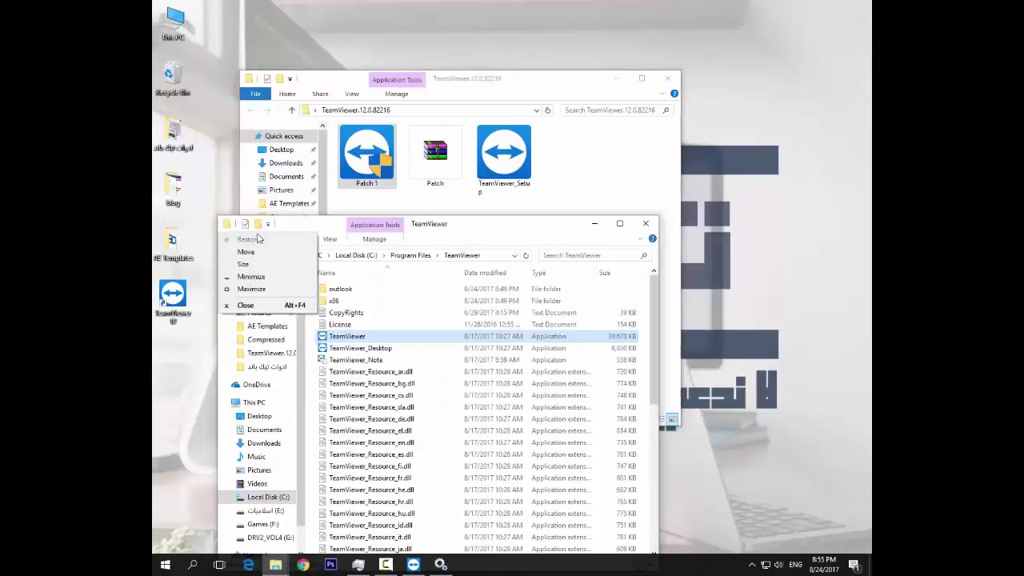
{"action": "left_click", "coordinate": [621, 226]}
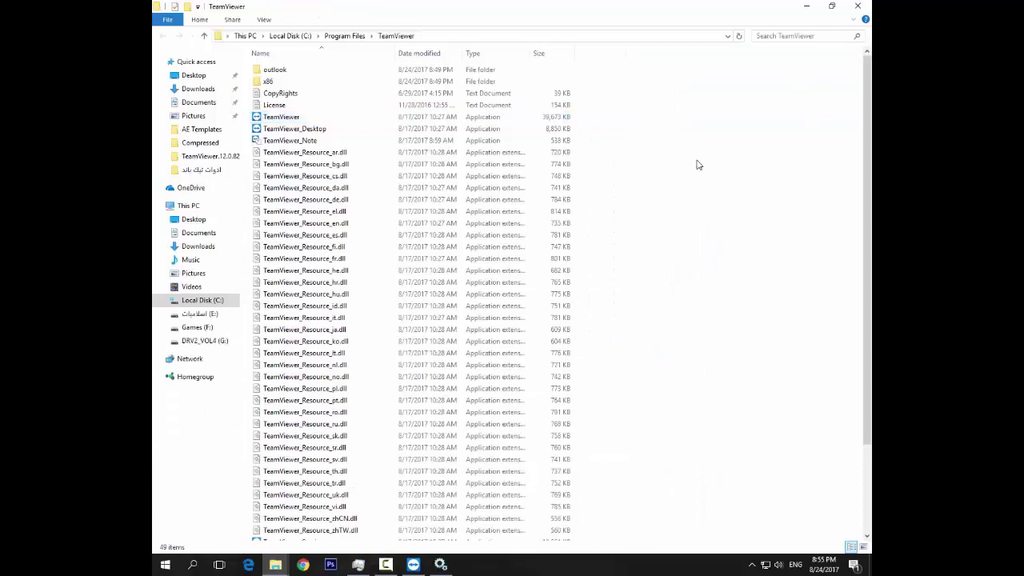
{"action": "right_click", "coordinate": [697, 162]}
{"action": "left_click", "coordinate": [720, 239]}
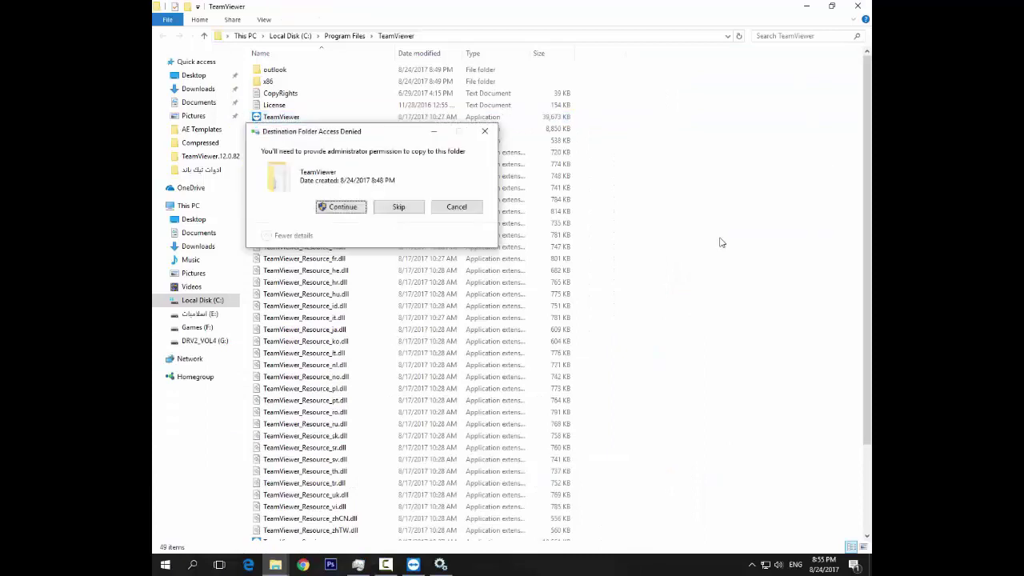
{"action": "left_click", "coordinate": [352, 207]}
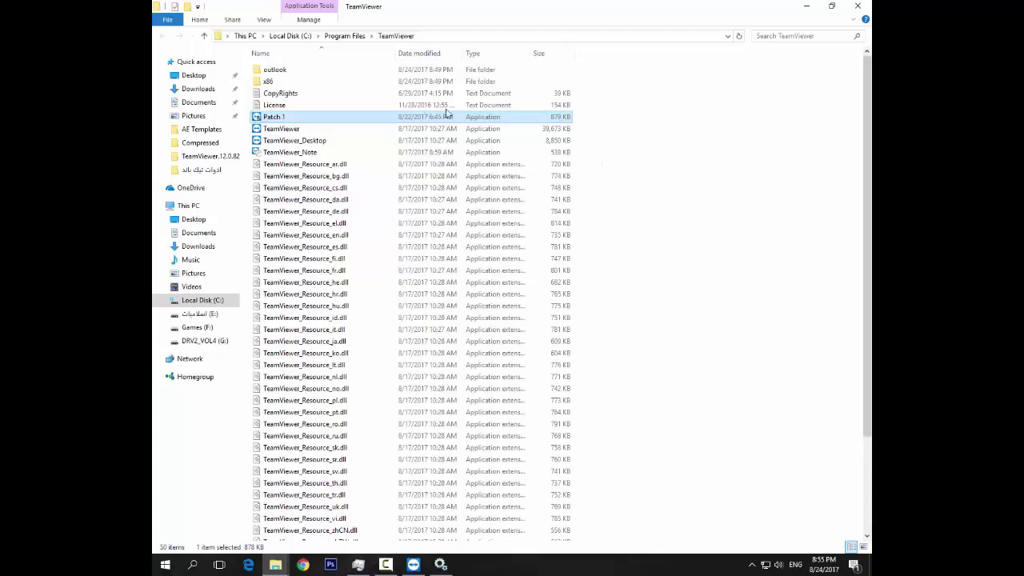
Run Patch 1 from the program folder as administrator and apply the patch with the Corporate option.
{"action": "right_click", "coordinate": [343, 119]}
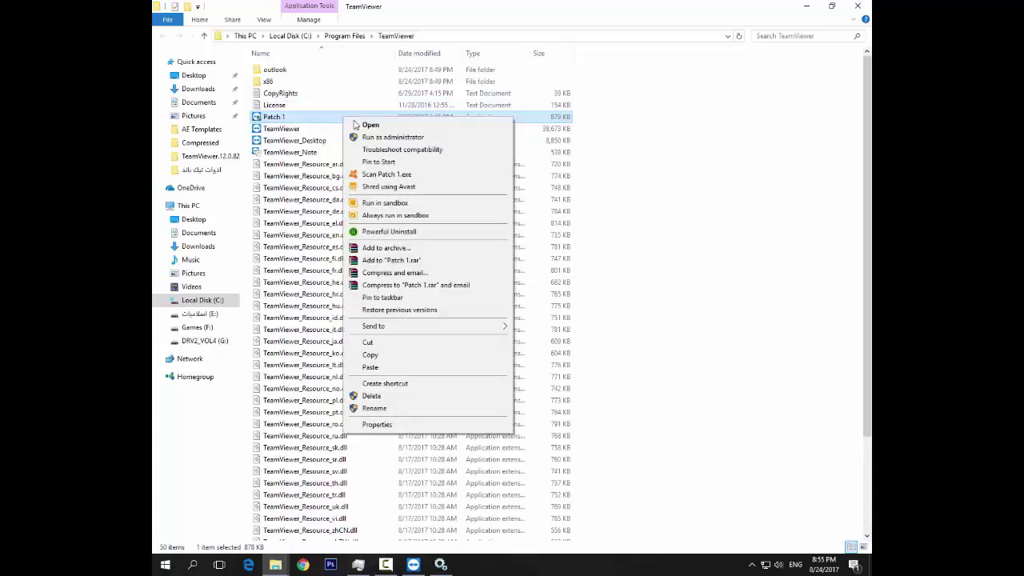
{"action": "left_click", "coordinate": [370, 137]}
{"action": "right_click", "coordinate": [344, 119]}
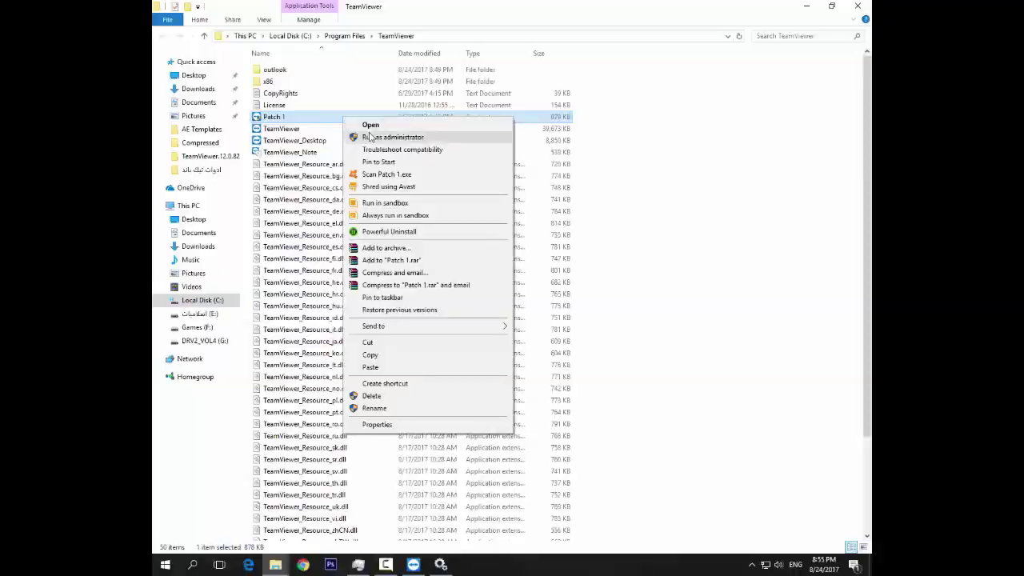
{"action": "left_click", "coordinate": [372, 138]}
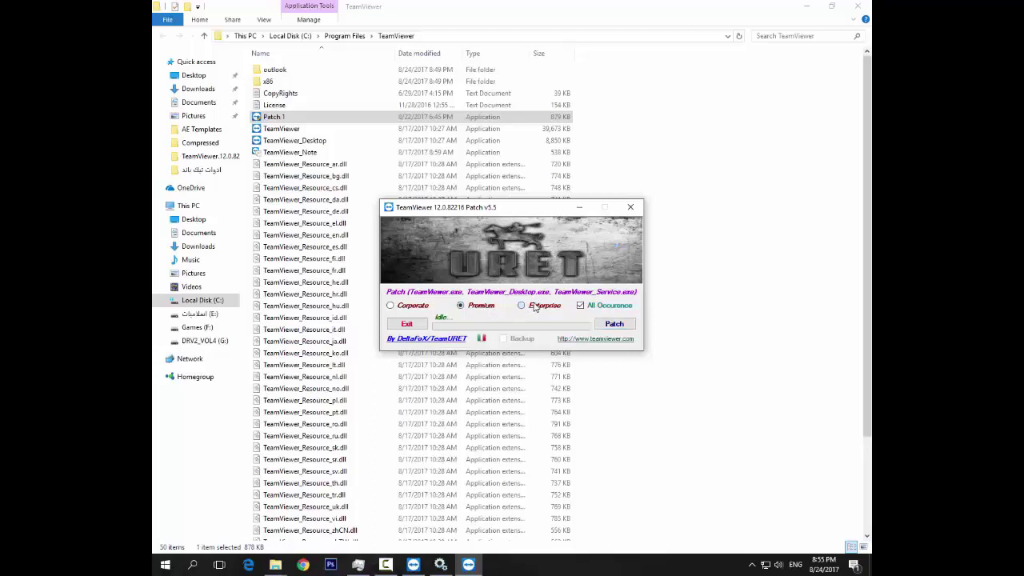
{"action": "left_click", "coordinate": [615, 325]}
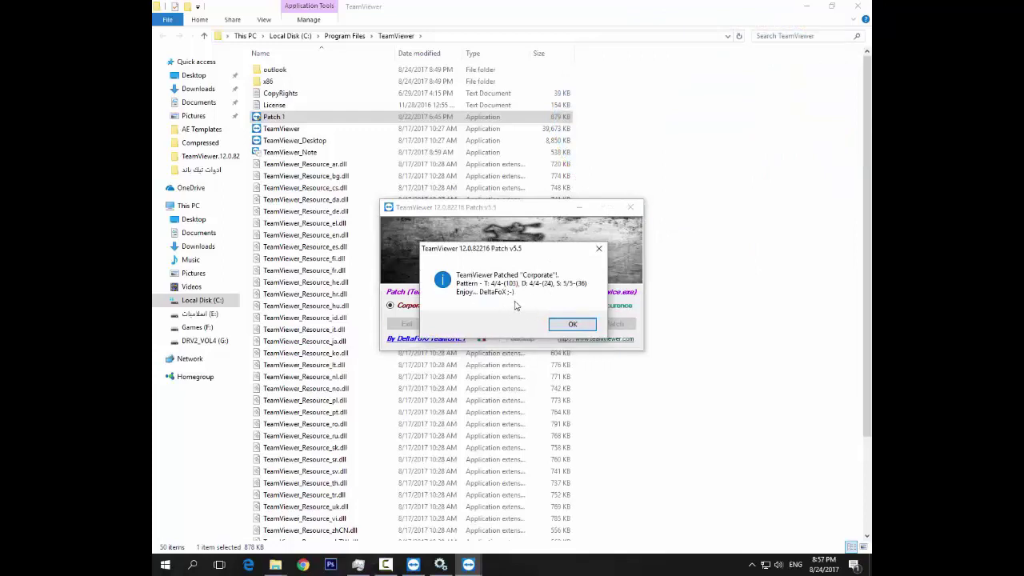
{"action": "left_click", "coordinate": [573, 324]}
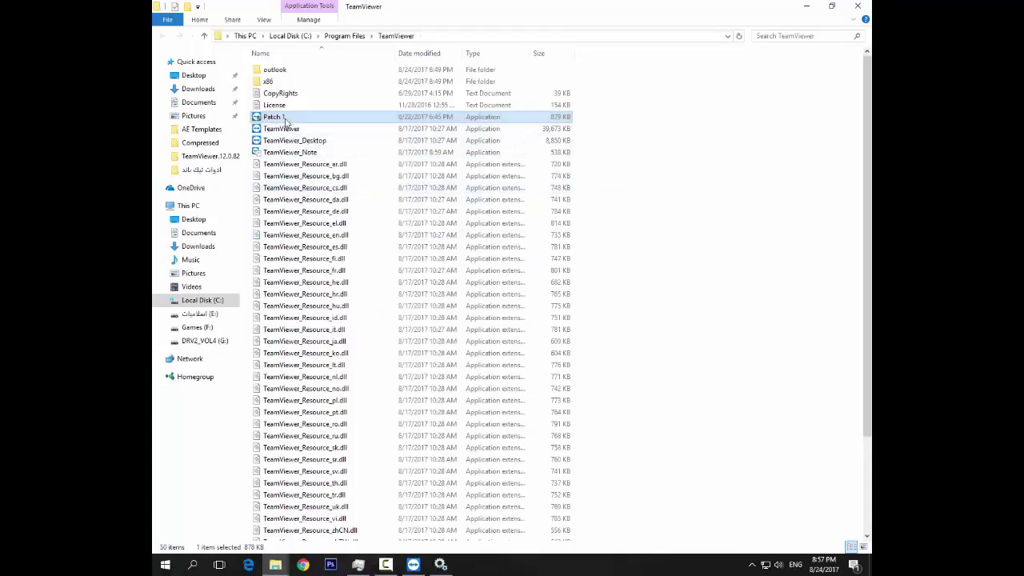
Try to delete Patch 1 from the TeamViewer program folder.
{"action": "key", "text": "Delete"}
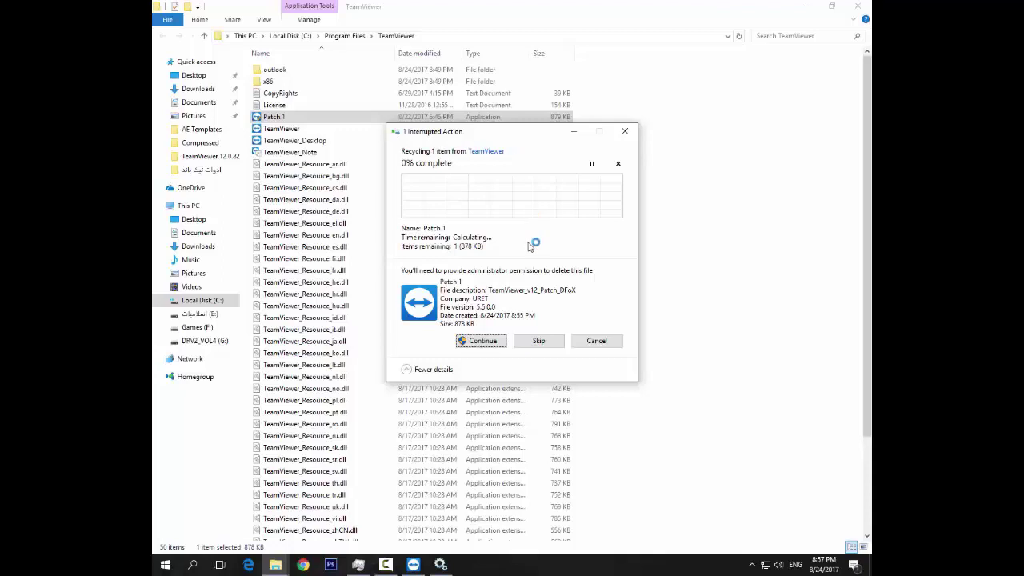
{"action": "left_click", "coordinate": [625, 133]}
Minimize the program folder window, launch TeamViewer 12 from the desktop and dismiss its licence notice.
{"action": "left_click", "coordinate": [807, 6]}
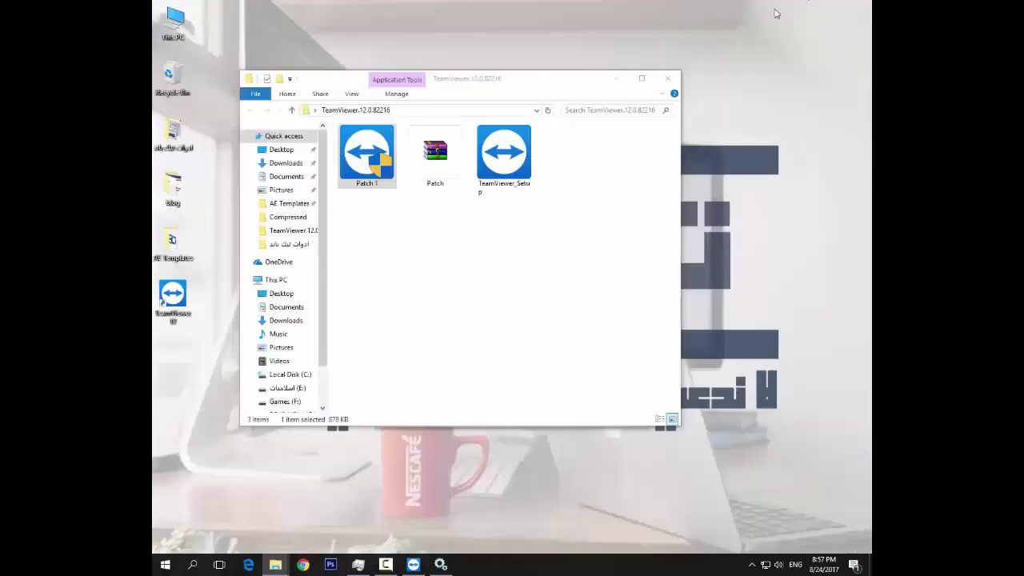
{"action": "left_click", "coordinate": [186, 300]}
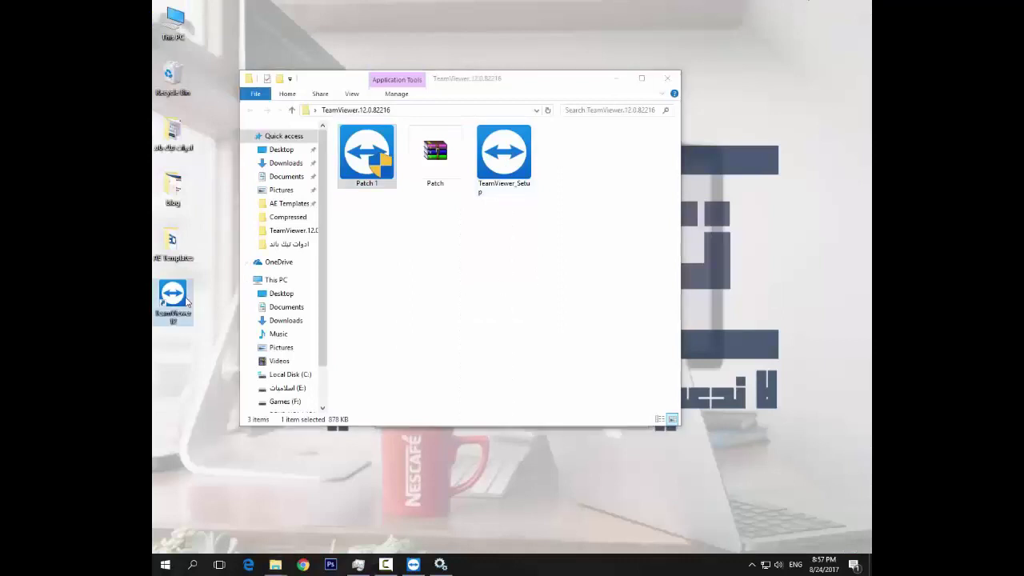
{"action": "double_click", "coordinate": [186, 301]}
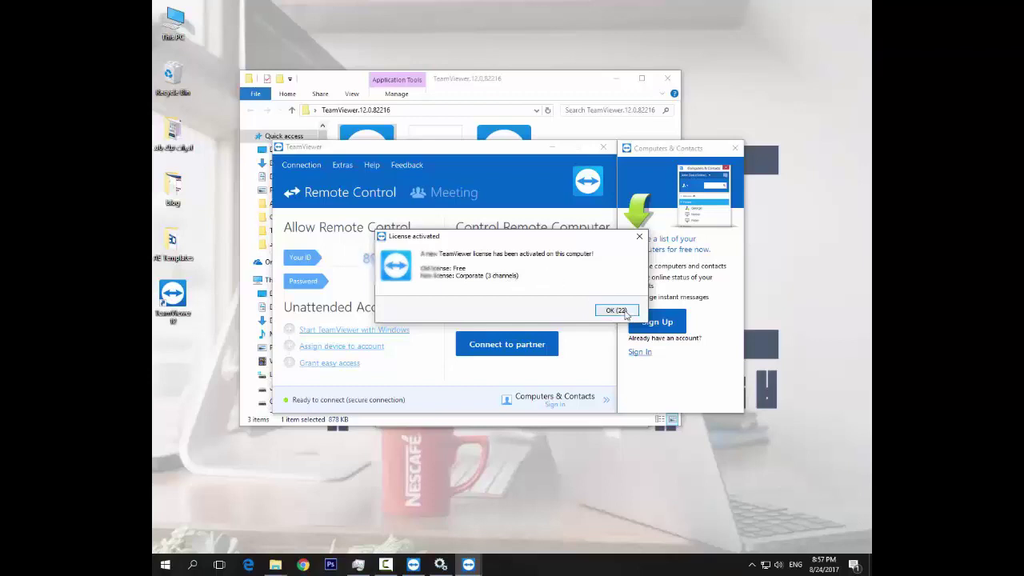
{"action": "key", "text": "Return"}
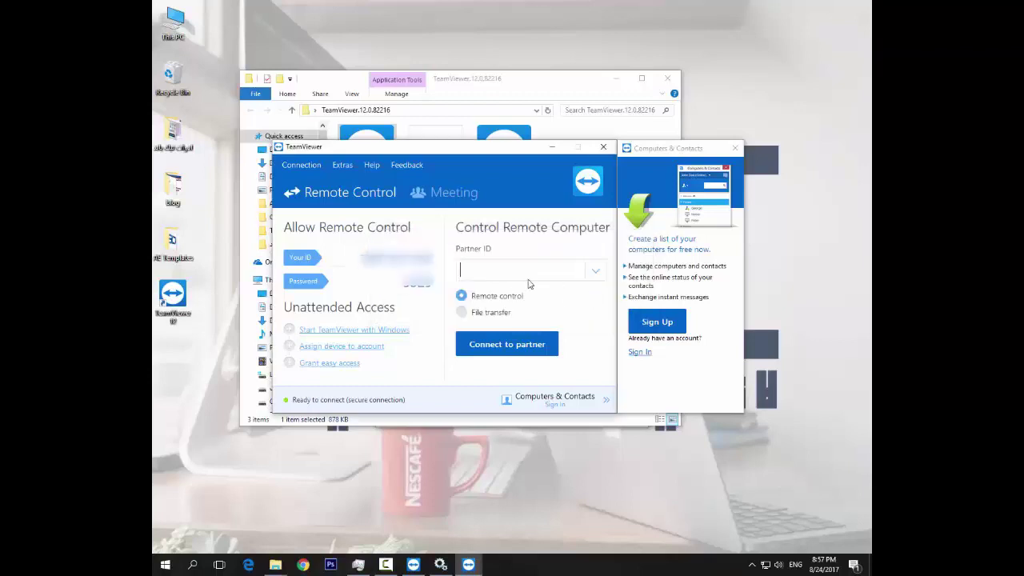
Check the version and licence type in the About TeamViewer information, closing it when done.
{"action": "left_click", "coordinate": [372, 165]}
{"action": "left_click", "coordinate": [444, 247]}
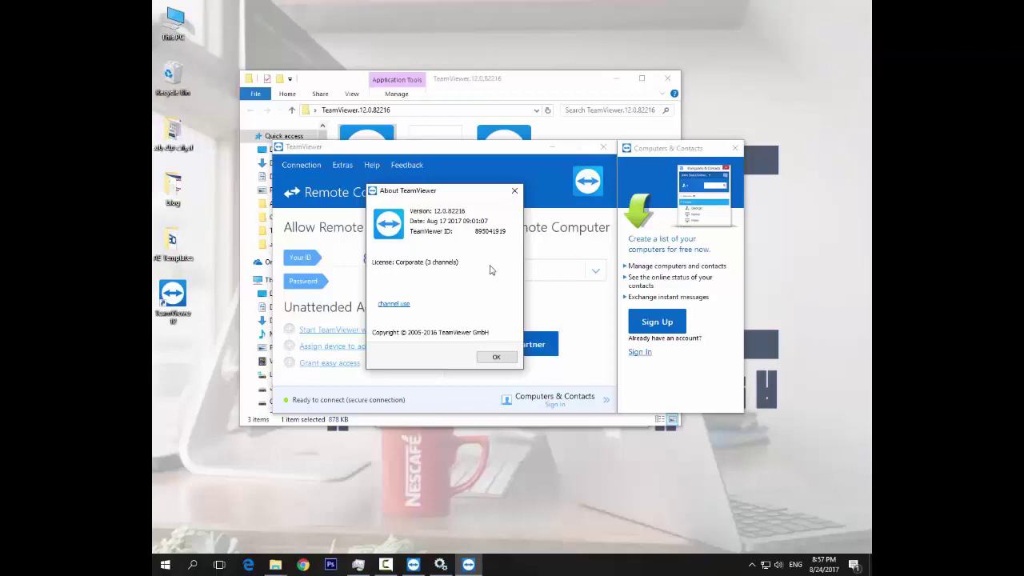
{"action": "left_click", "coordinate": [496, 357]}
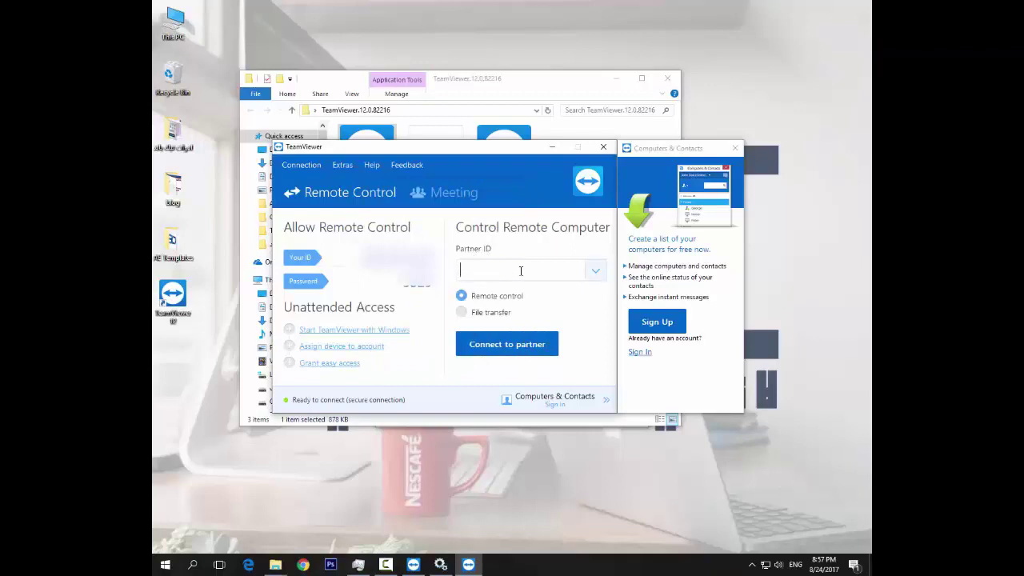
{"action": "double_click", "coordinate": [445, 278]}
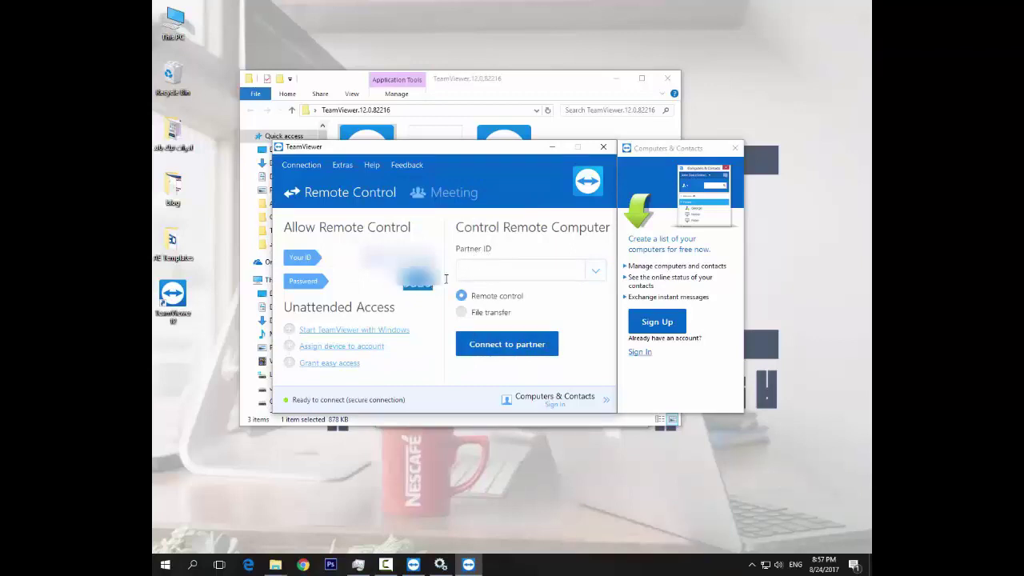
{"action": "left_click", "coordinate": [464, 269]}
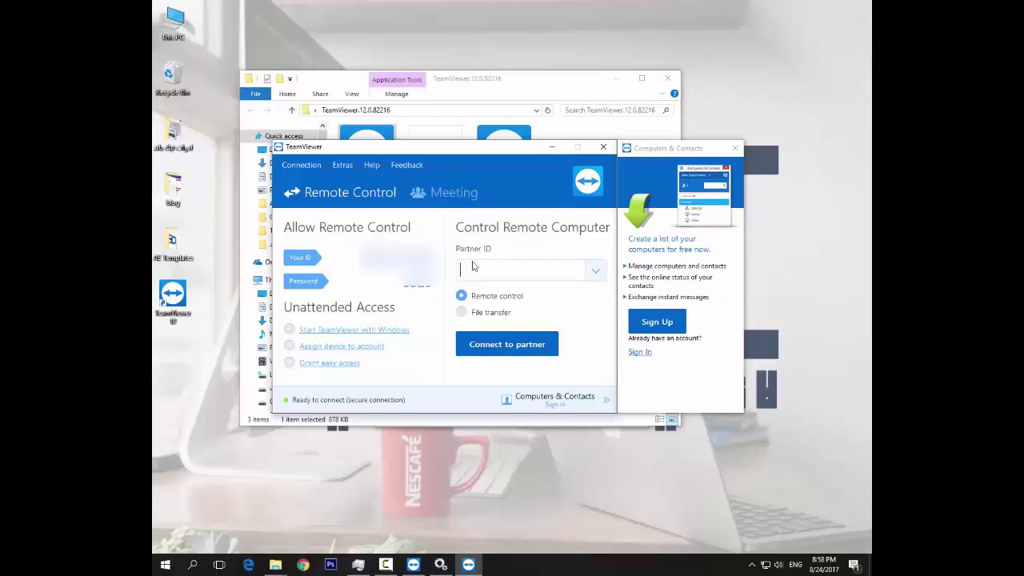